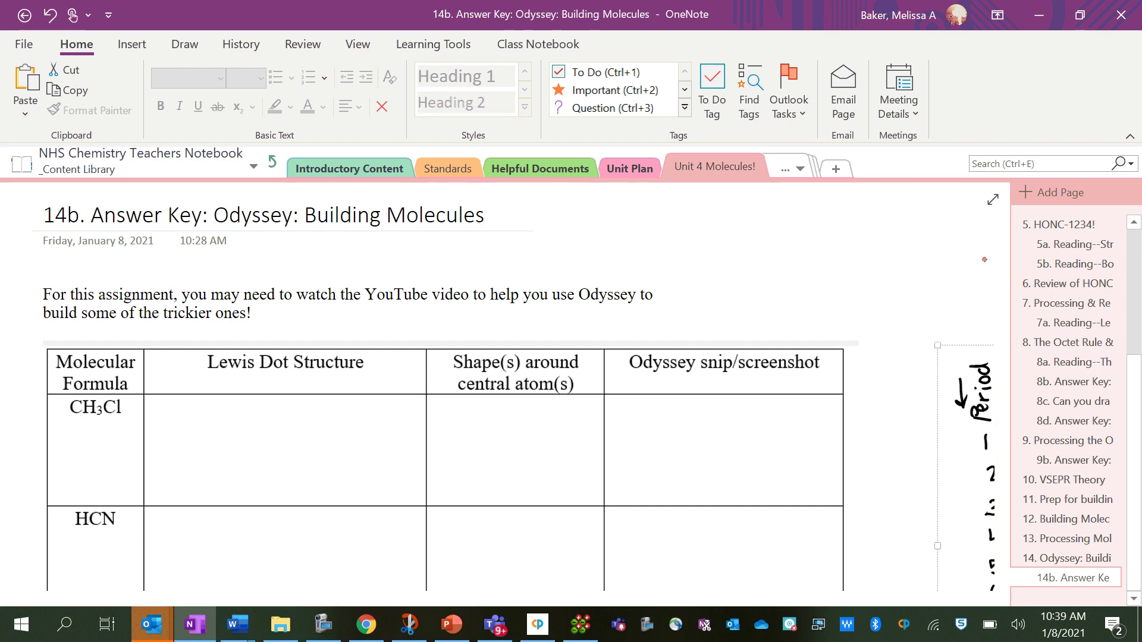
- Ink the central carbon of CH3Cl in red with four valence dots around it
scroll(505, 395, down, 1)
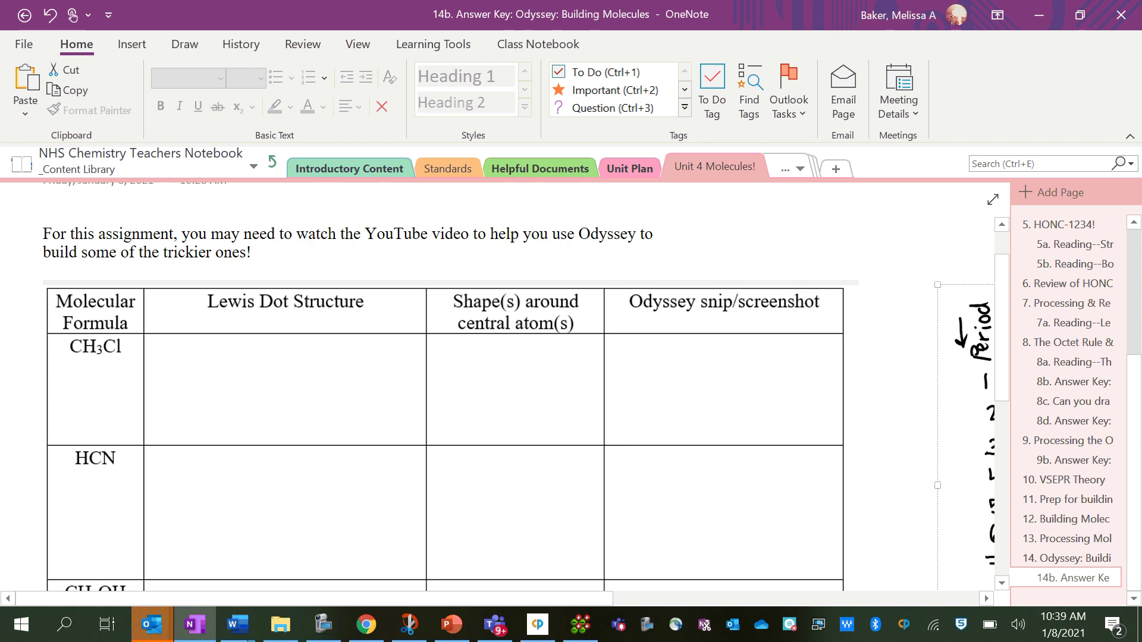
drag(233, 371, 234, 392)
click(226, 359)
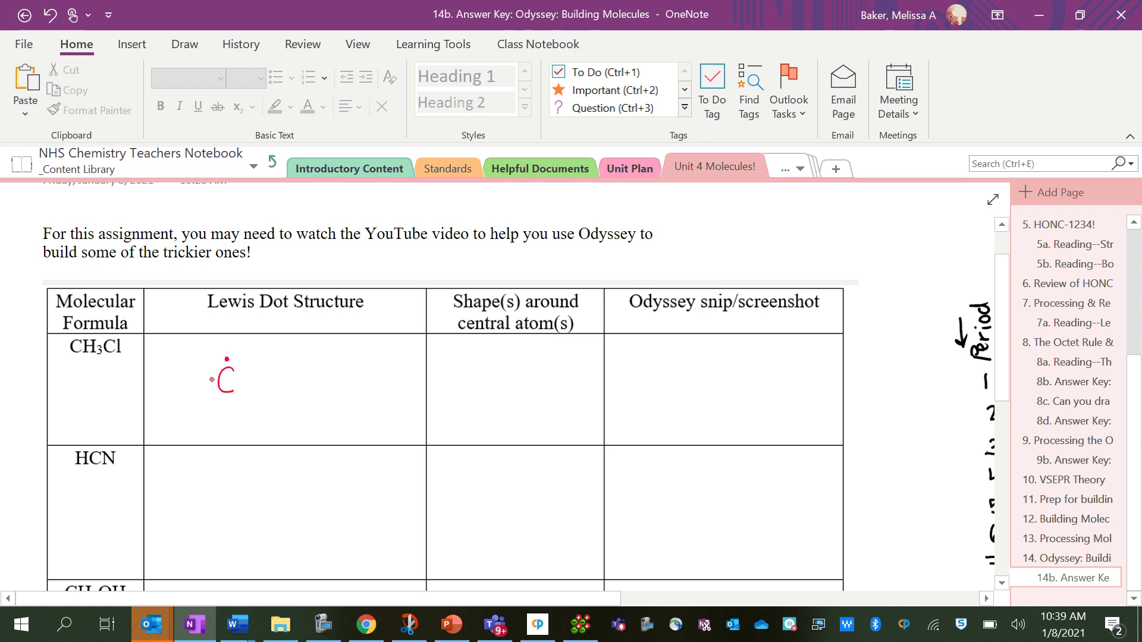
click(212, 379)
click(228, 399)
click(240, 382)
- Write Cl beside the carbon with three lone pairs and a bonding dot
drag(284, 368, 285, 385)
drag(290, 367, 291, 385)
click(279, 357)
click(286, 355)
click(297, 371)
click(299, 380)
click(281, 395)
click(289, 395)
click(264, 376)
- Add hydrogens above, left of and below the carbon, each with its dot
mouse_move(215, 320)
mouse_down()
mouse_move(215, 333)
mouse_move(222, 326)
mouse_up()
drag(222, 320, 222, 334)
drag(172, 380, 172, 394)
drag(172, 386, 178, 394)
click(182, 389)
drag(222, 423, 230, 437)
click(226, 419)
- Draw bonds from the three hydrogens and Cl to the carbon, redrawing the bottom bond
drag(184, 388, 213, 379)
drag(224, 339, 226, 359)
drag(227, 402, 226, 417)
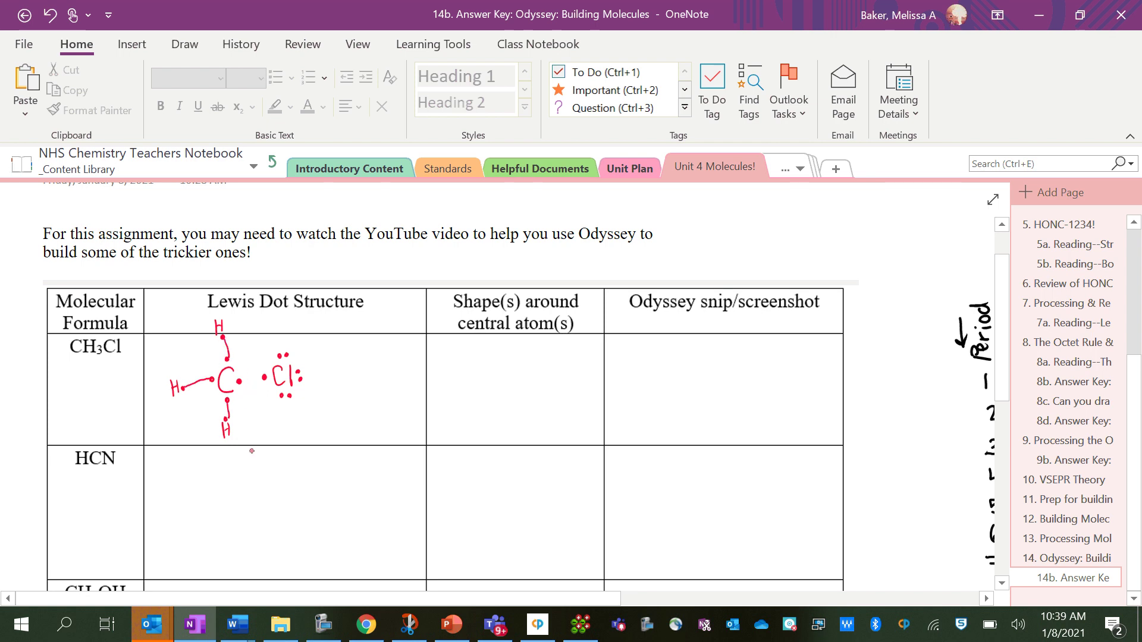
key(ctrl+z)
drag(227, 400, 227, 419)
drag(241, 380, 266, 377)
- Draw an arrow from the carbon into the Shape column and write 'tetrahedral'
mouse_move(352, 341)
mouse_down()
mouse_move(270, 342)
mouse_move(245, 359)
mouse_up()
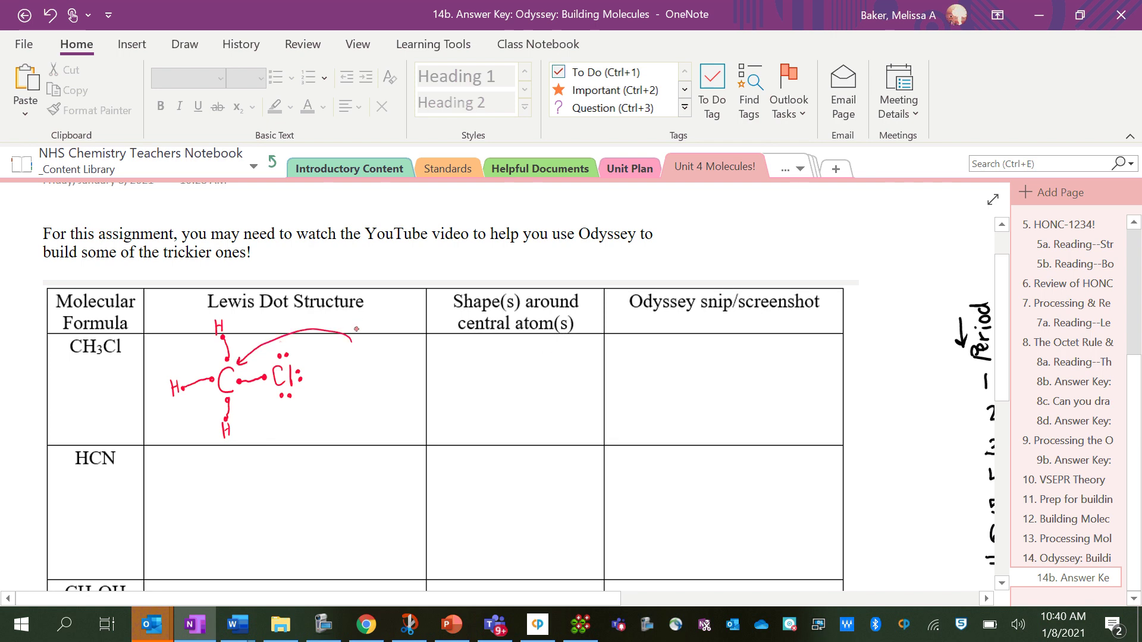
mouse_move(352, 337)
mouse_down()
mouse_move(436, 370)
mouse_move(448, 387)
mouse_move(454, 369)
mouse_up()
mouse_move(457, 374)
mouse_down()
mouse_move(467, 385)
mouse_move(487, 364)
mouse_move(490, 382)
mouse_move(519, 383)
mouse_move(529, 366)
mouse_move(531, 380)
mouse_move(543, 371)
mouse_move(551, 384)
mouse_up()
drag(556, 351, 557, 386)
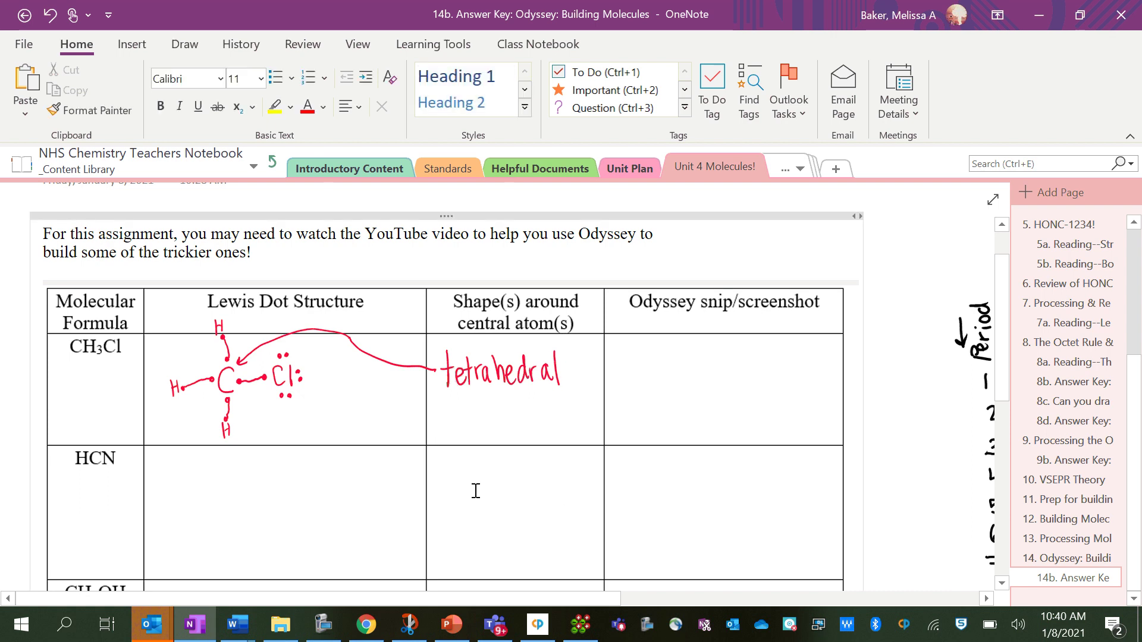
- In Odyssey, start a new blank sample and attach a chlorine to the carbon
click(583, 631)
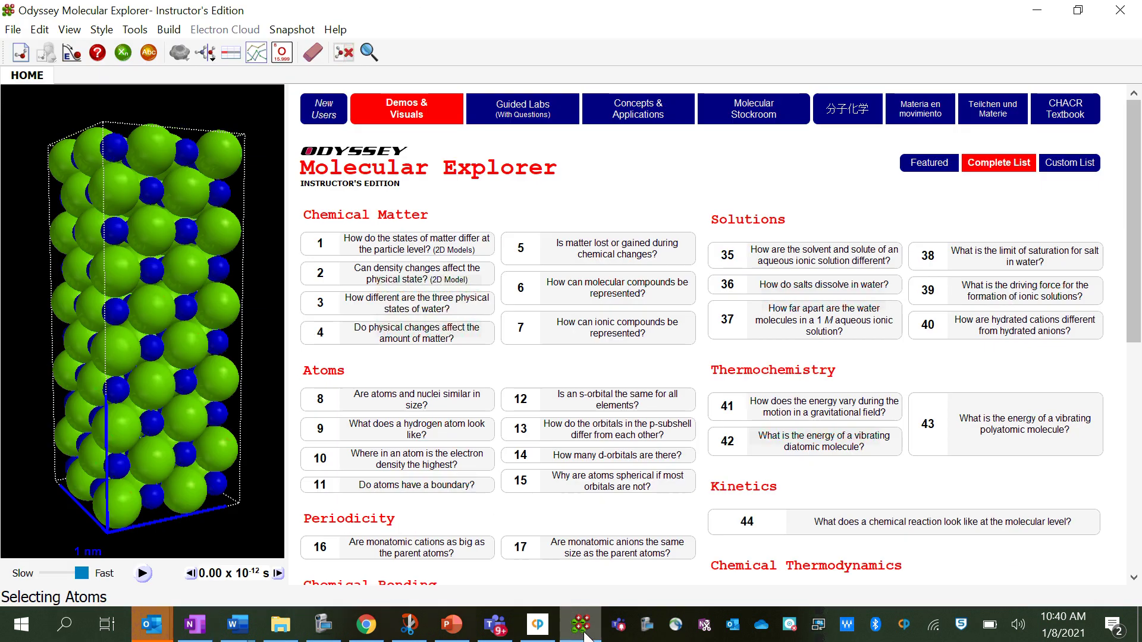
click(19, 59)
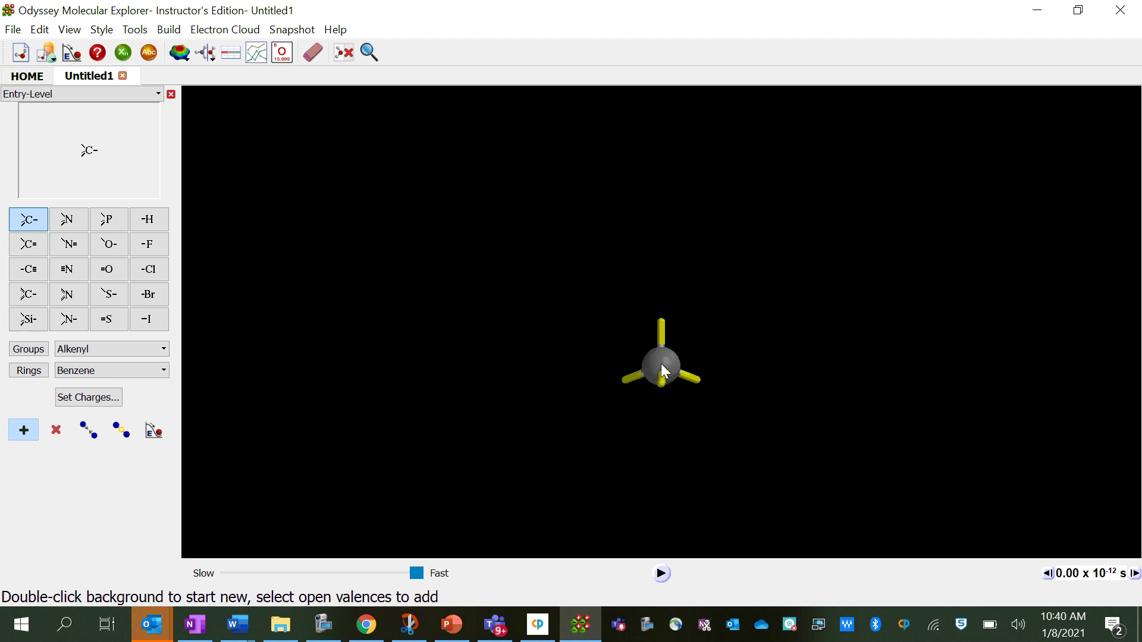
click(151, 269)
click(662, 324)
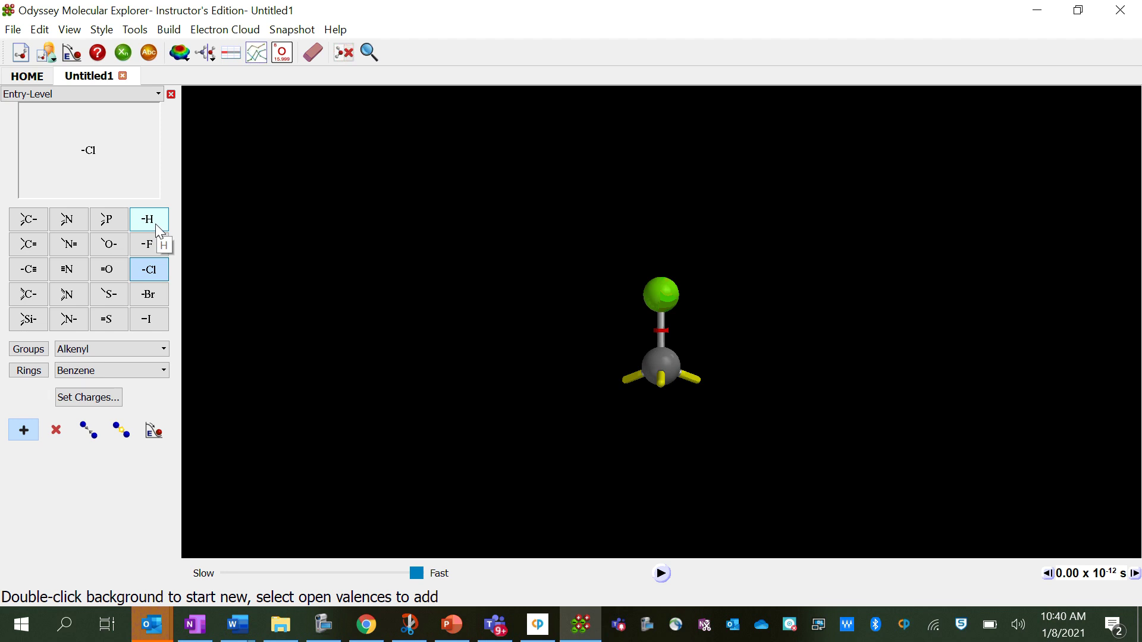
- Run then pause dynamics to fill in hydrogens, and rotate so chlorine points right
click(661, 575)
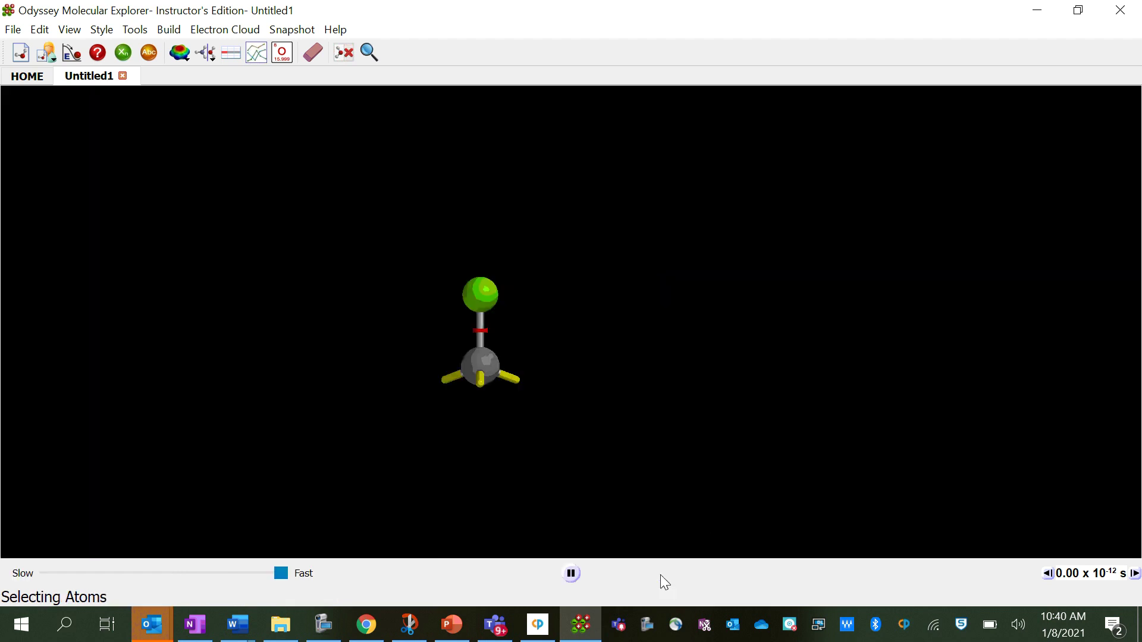
click(572, 574)
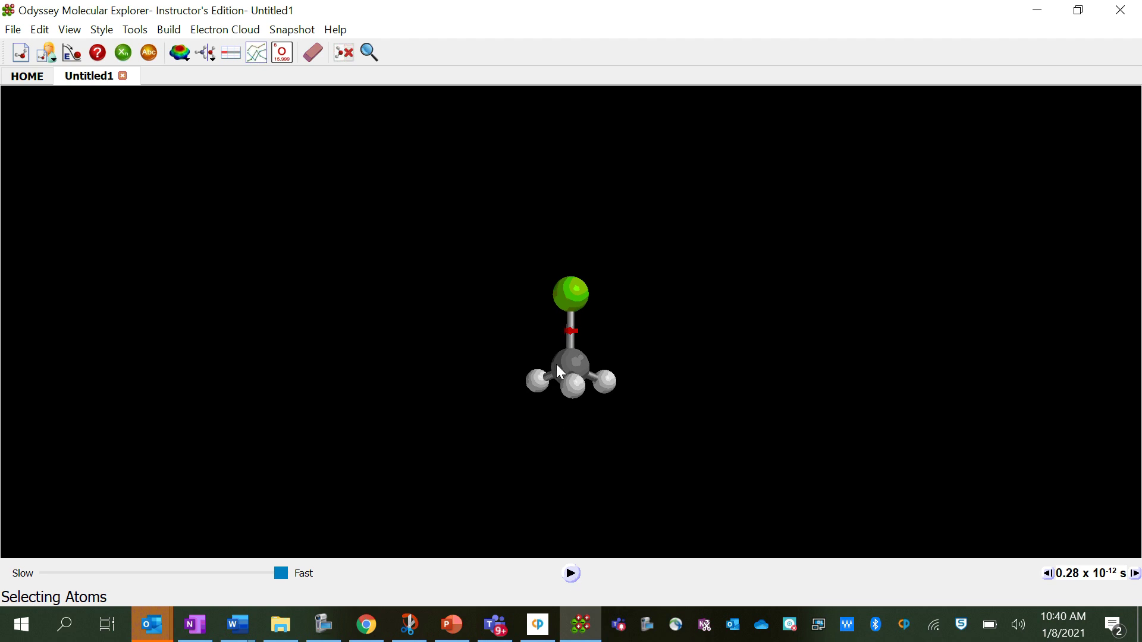
drag(568, 356, 565, 386)
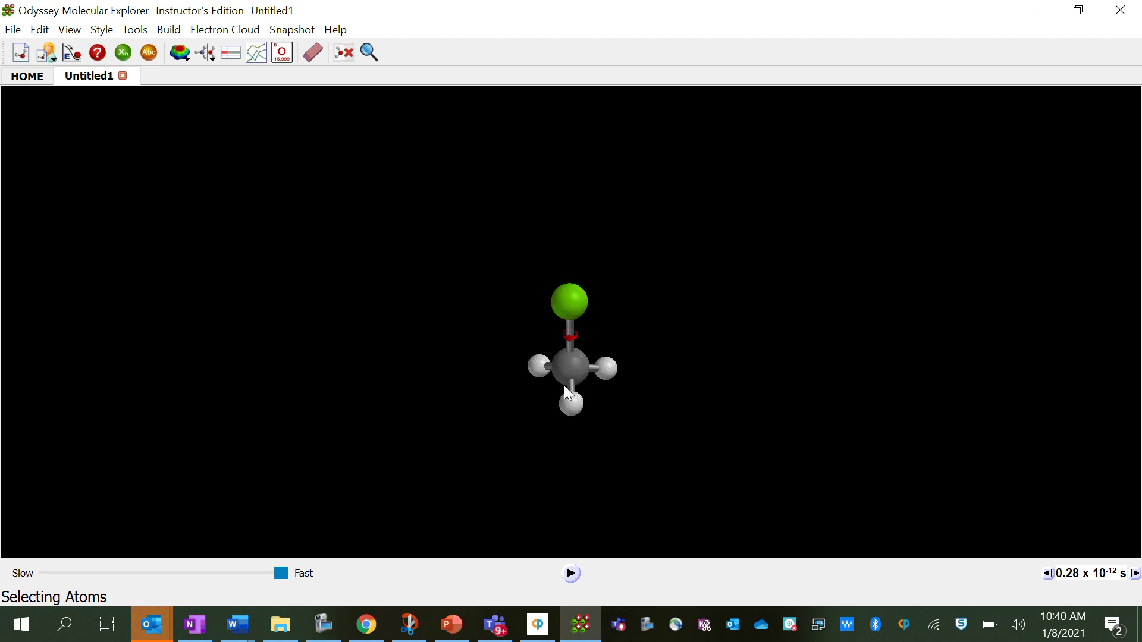
drag(565, 300, 746, 403)
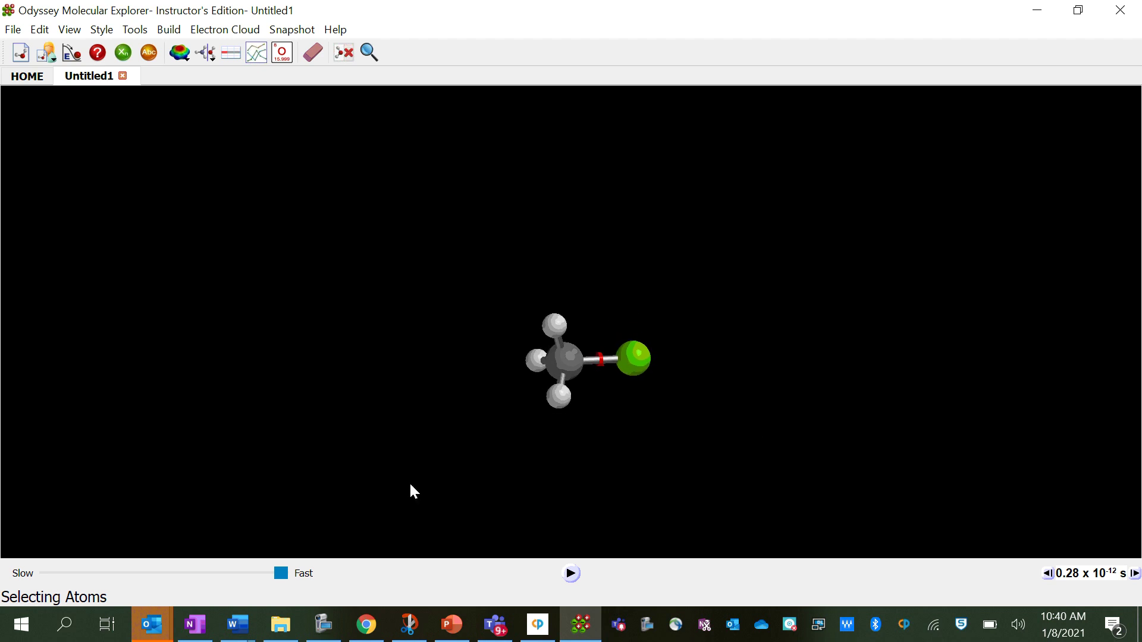
- Paste the CH3Cl model snip into the CH3Cl Odyssey cell, moved to the top and shrunk to fit
click(410, 625)
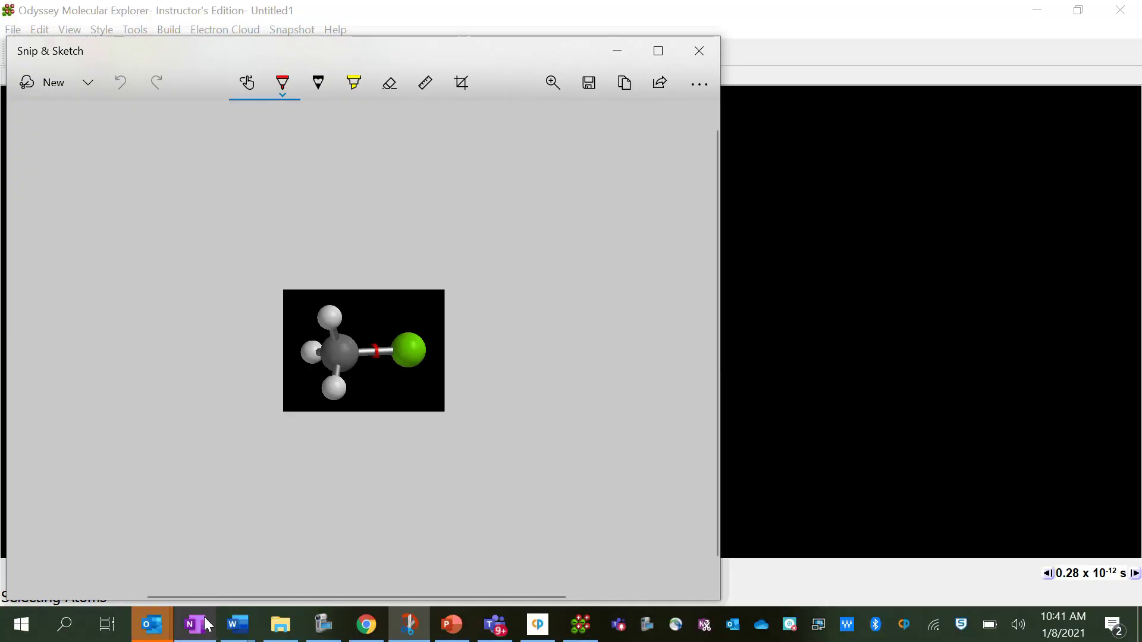
click(195, 625)
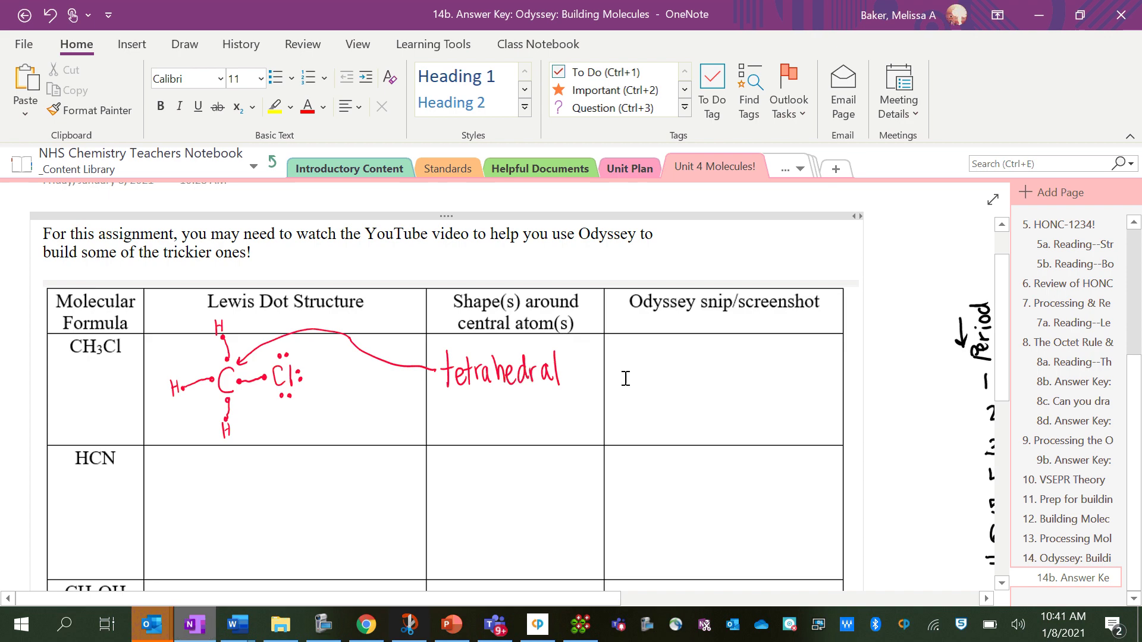
click(678, 352)
key(ctrl+v)
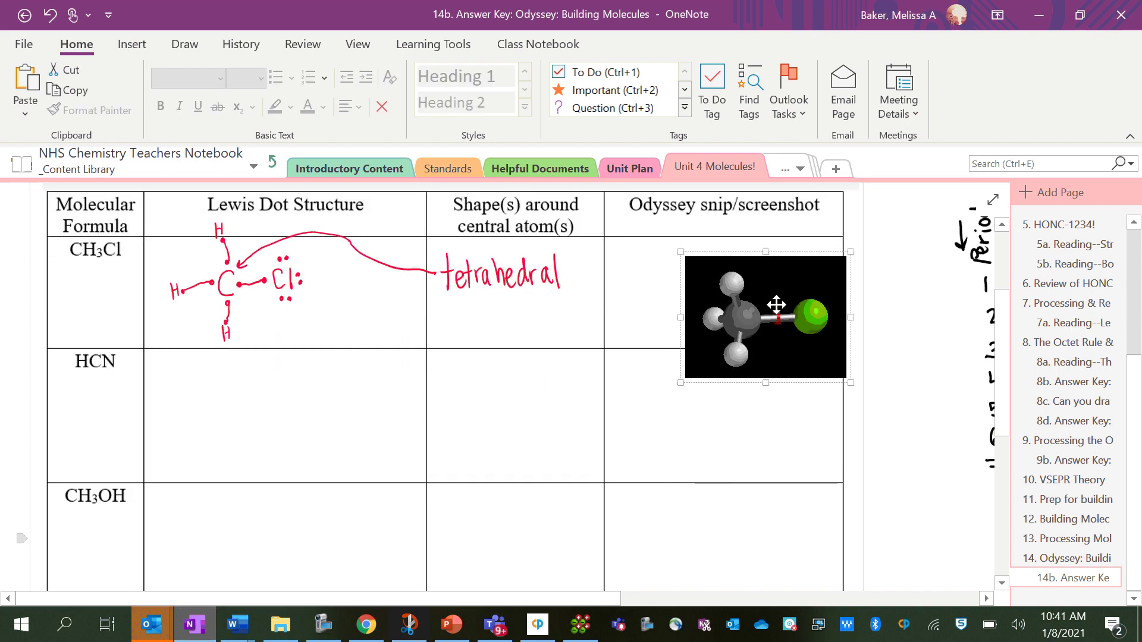
drag(756, 301, 713, 280)
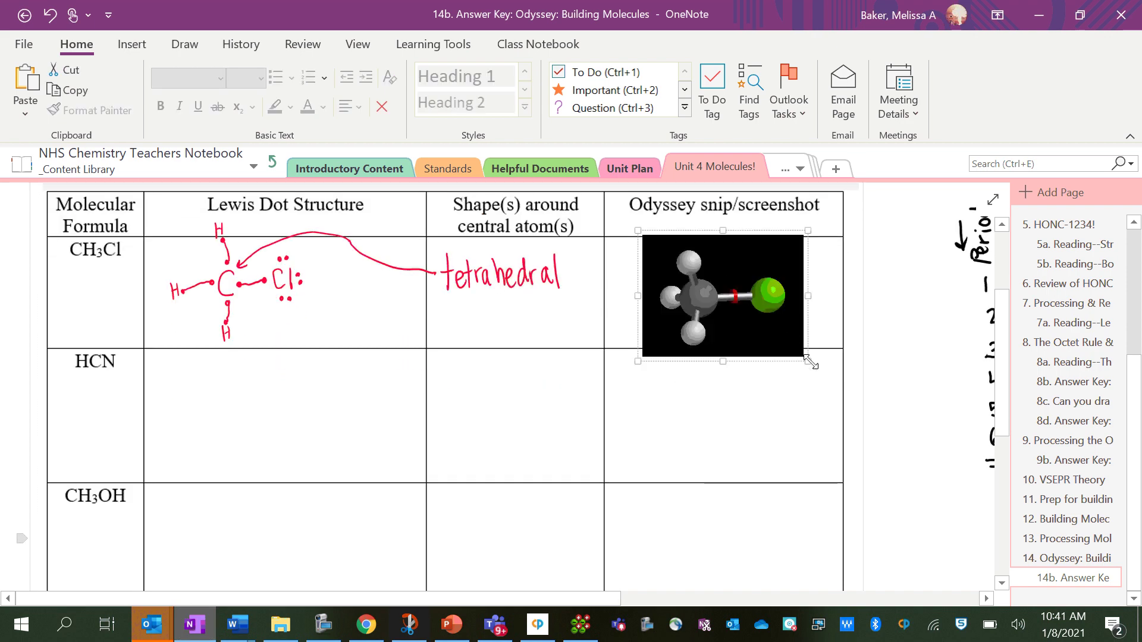
mouse_move(809, 363)
mouse_down()
mouse_move(785, 344)
mouse_move(790, 353)
mouse_up()
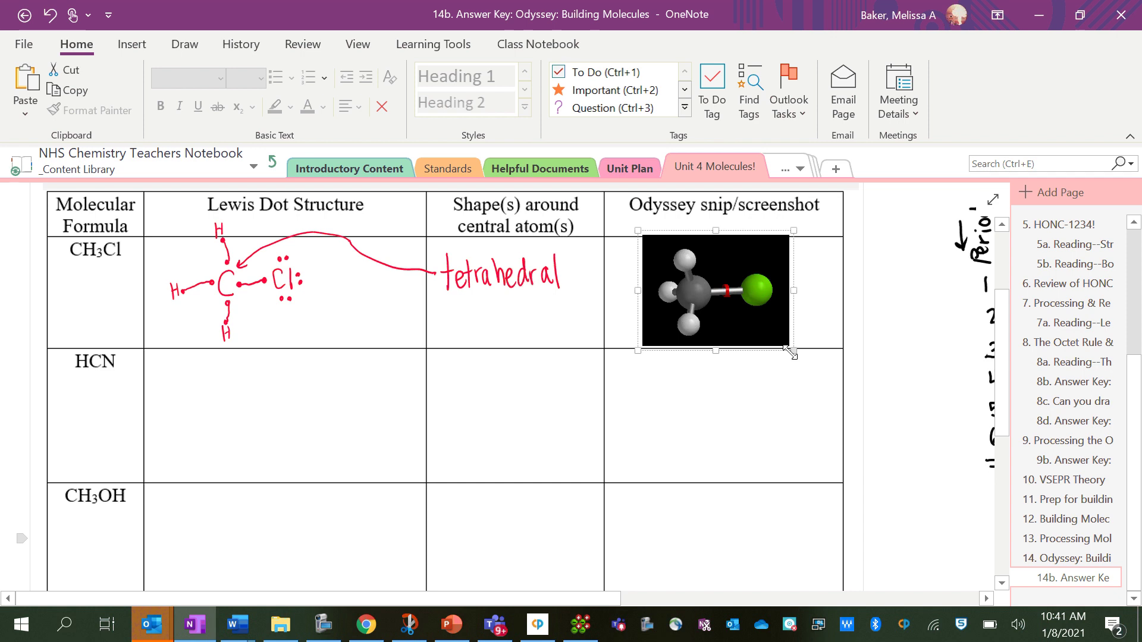
- Select the red pen at a thicker size on the Draw tab
click(185, 44)
click(189, 102)
click(488, 92)
click(569, 232)
click(697, 423)
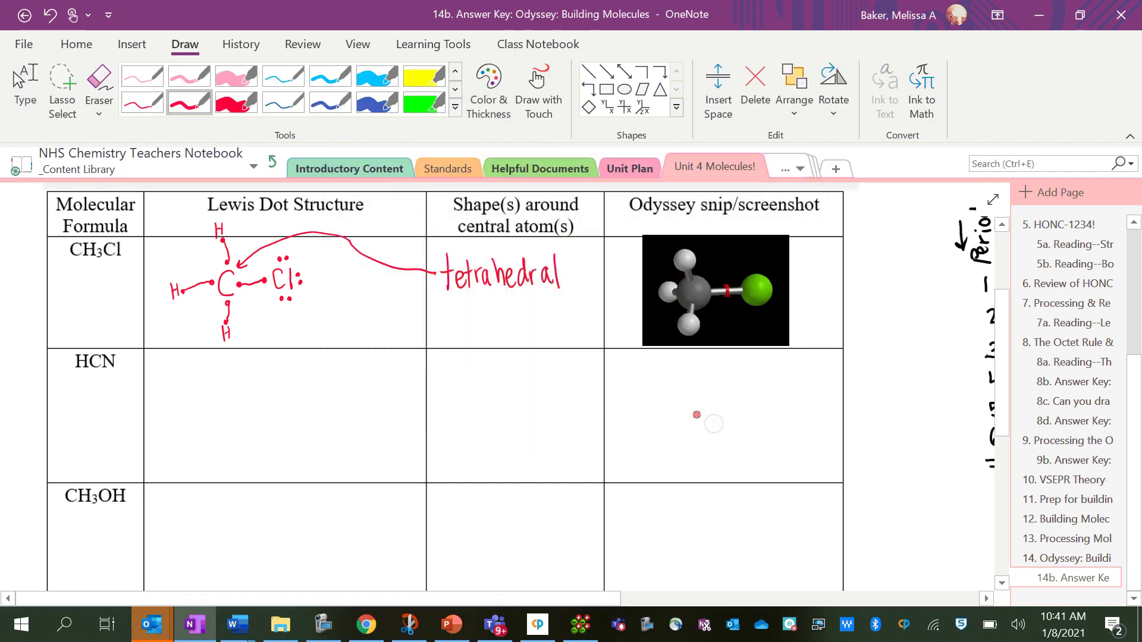
- Ink the HCN carbon with four valence dots around it
drag(263, 394, 261, 423)
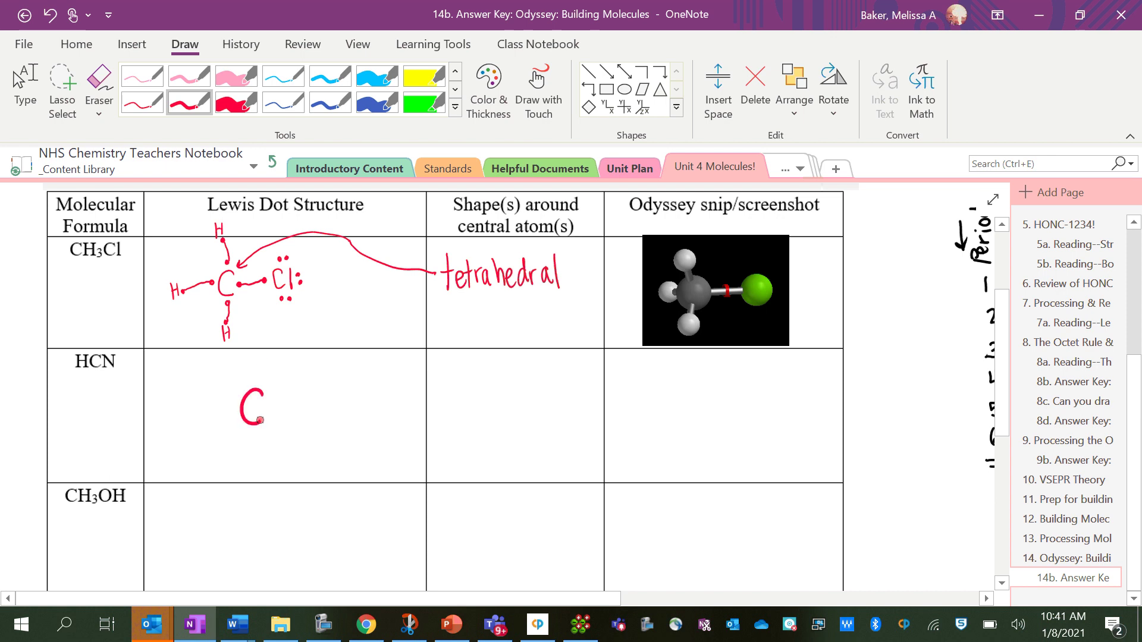
click(253, 377)
click(229, 403)
click(254, 433)
click(271, 410)
- Write N with its dots right of the carbon and a dotted hydrogen on its left
mouse_move(325, 425)
mouse_down()
mouse_move(328, 395)
mouse_move(348, 423)
mouse_move(350, 386)
mouse_up()
click(328, 372)
click(337, 372)
click(360, 401)
click(309, 402)
click(340, 432)
mouse_move(156, 389)
mouse_down()
mouse_move(155, 427)
mouse_move(173, 427)
mouse_up()
drag(153, 410, 313, 403)
click(185, 409)
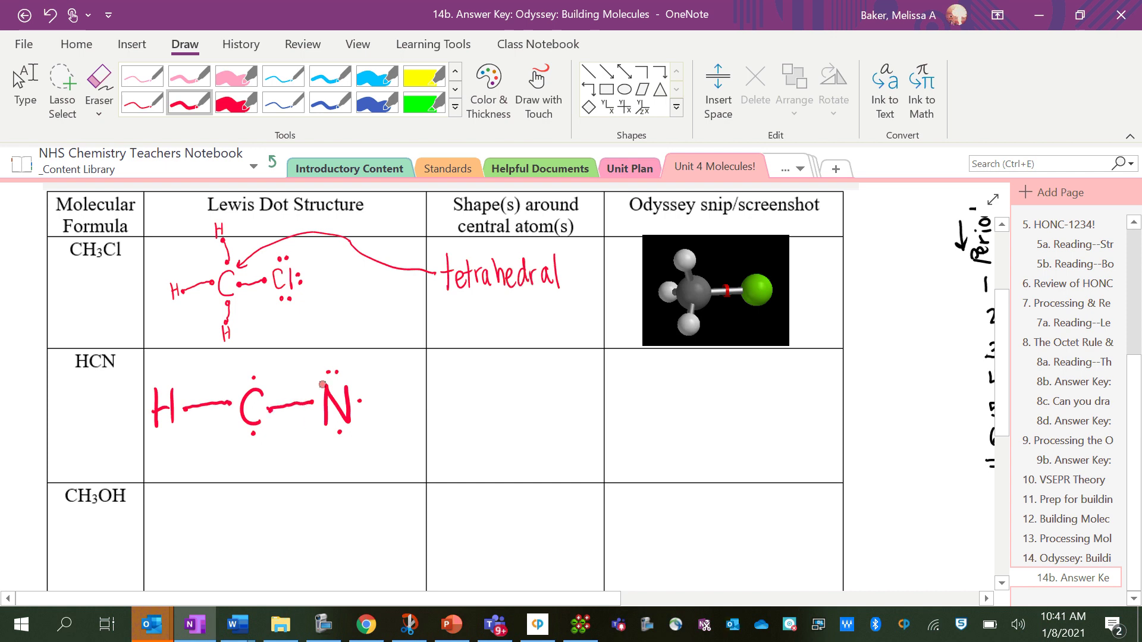
- Draw the C≡N triple bond and write the condensed H–C≡N formula beneath
drag(253, 376, 360, 402)
drag(254, 433, 336, 432)
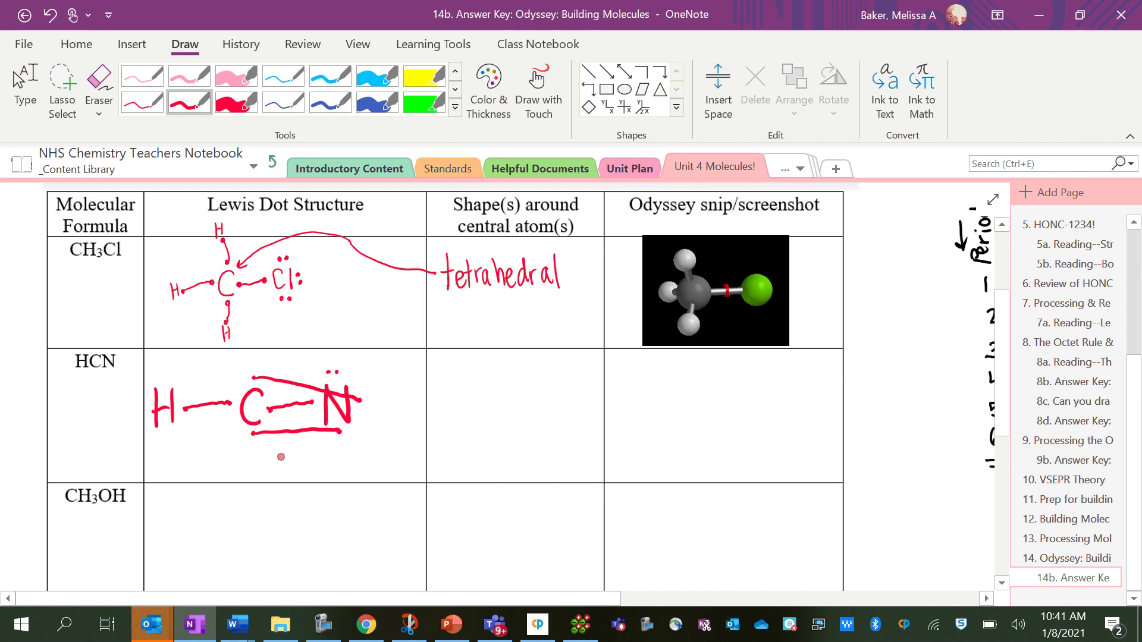
mouse_move(285, 453)
mouse_down()
mouse_move(289, 470)
mouse_move(303, 471)
mouse_move(301, 462)
mouse_move(344, 452)
mouse_move(349, 472)
mouse_move(371, 453)
mouse_up()
mouse_move(353, 461)
mouse_down()
mouse_move(372, 469)
mouse_move(381, 459)
mouse_move(398, 473)
mouse_move(399, 451)
mouse_up()
click(384, 443)
click(394, 445)
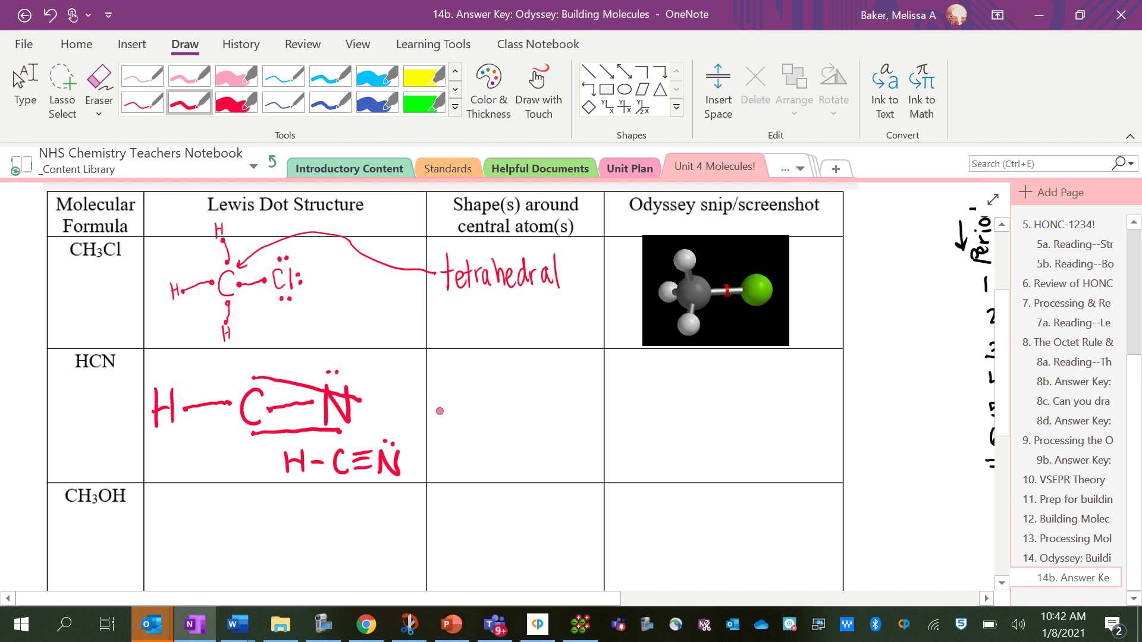
- Draw an arrow to the structure and write 'Linear' in the Shape column
drag(439, 410, 351, 440)
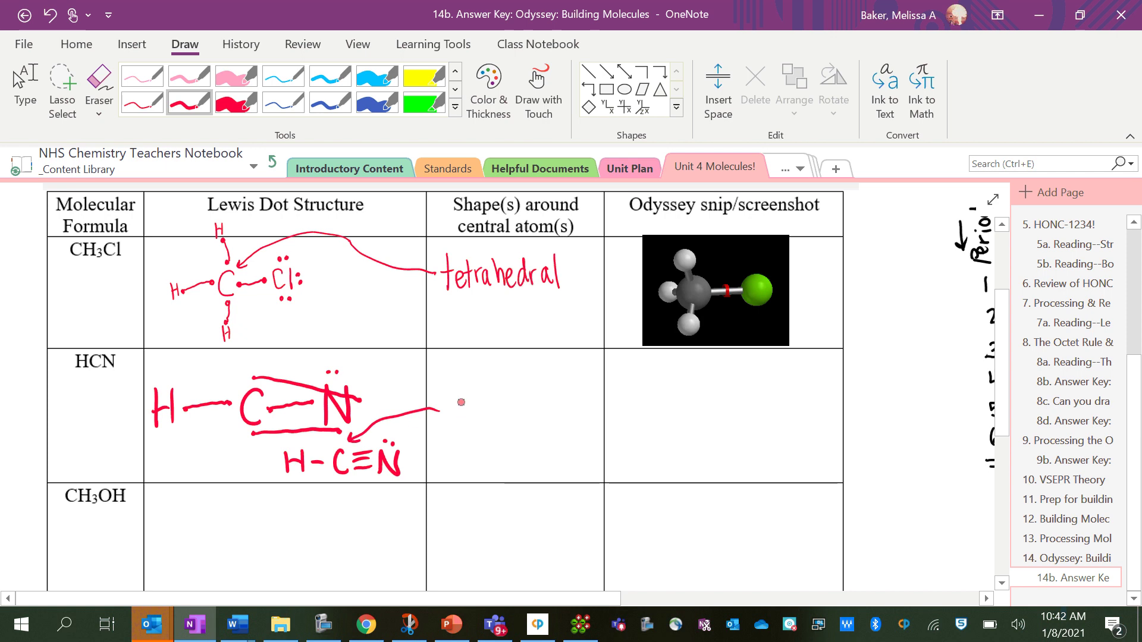
mouse_move(452, 394)
mouse_down()
mouse_move(463, 427)
mouse_move(537, 426)
mouse_move(550, 407)
mouse_up()
click(476, 404)
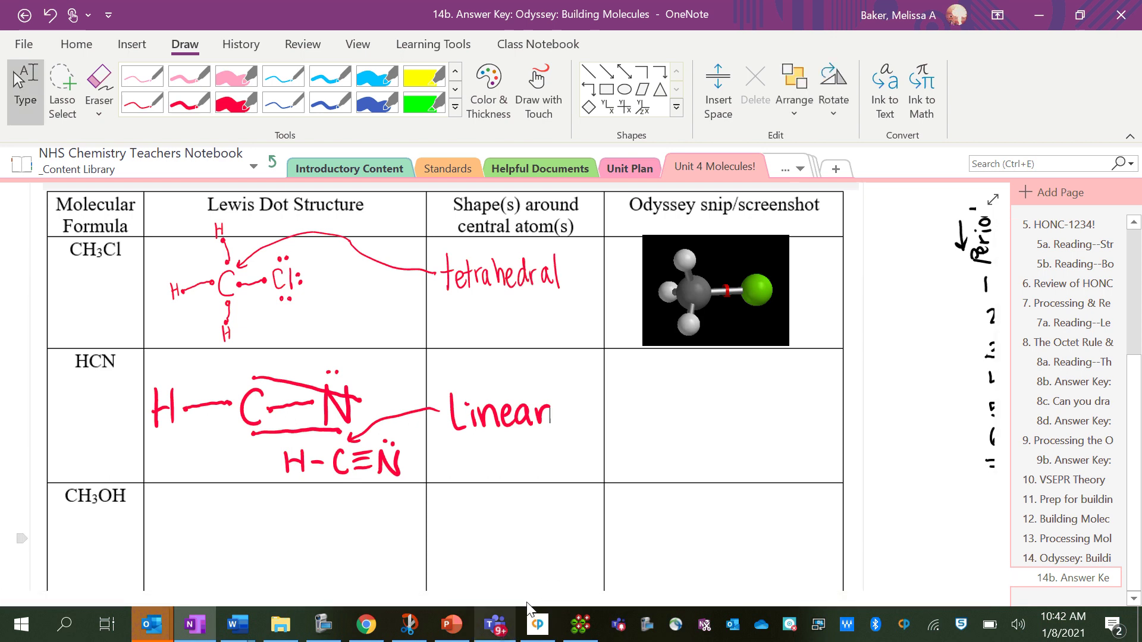
- In Odyssey, start a new blank sample and place a -C≡ fragment
click(584, 631)
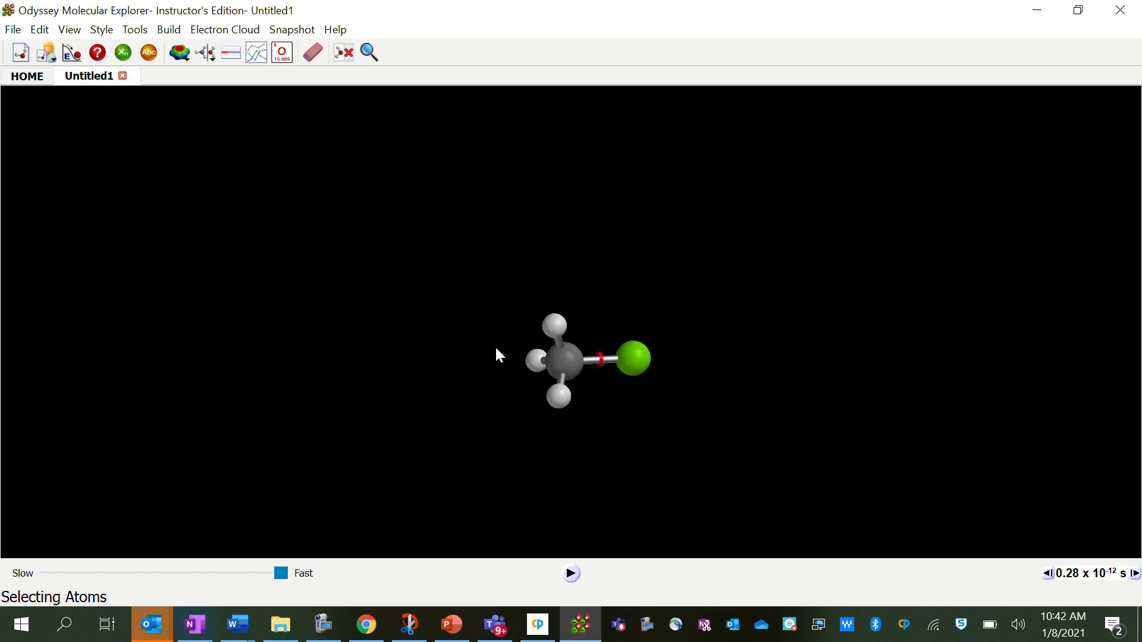
click(21, 54)
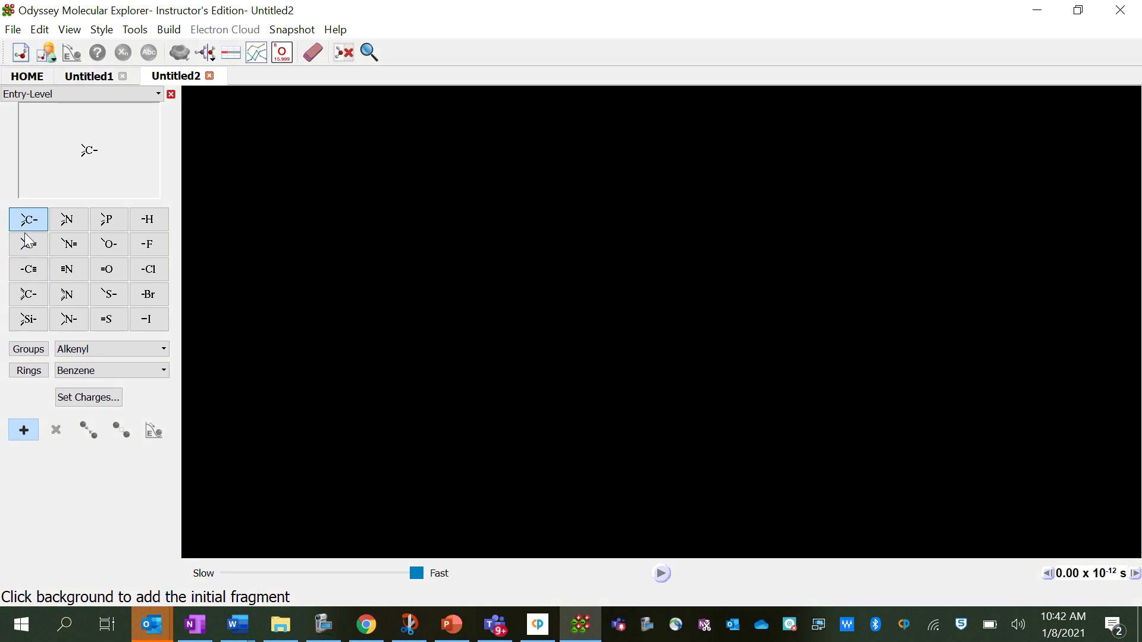
click(33, 274)
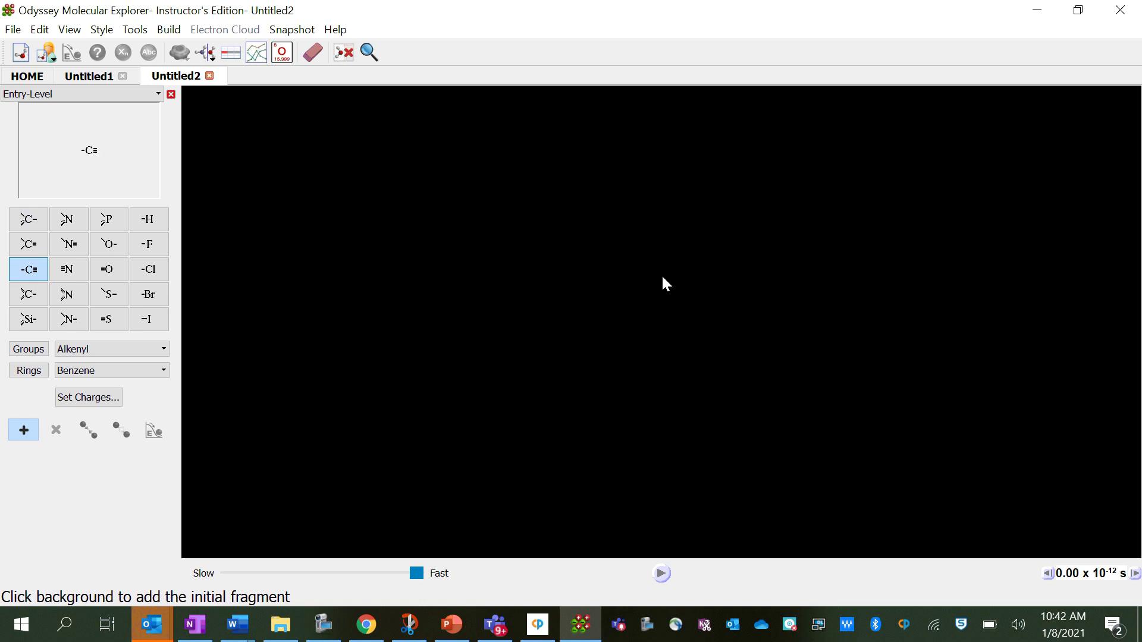
click(632, 279)
drag(677, 381, 579, 400)
scroll(580, 400, up, 5)
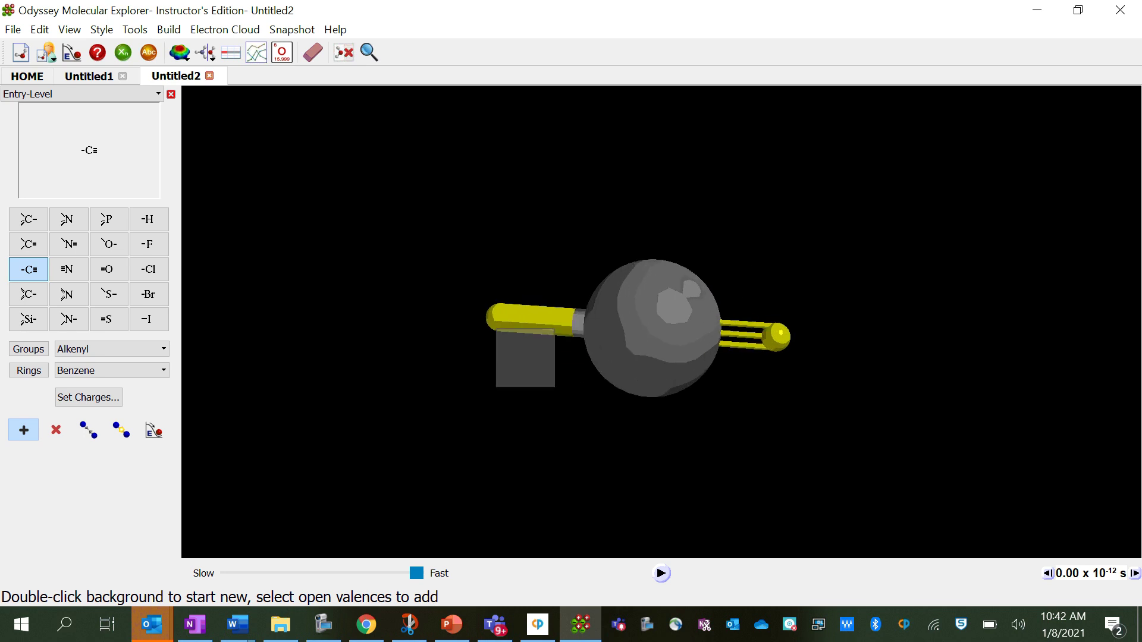
drag(773, 327, 764, 301)
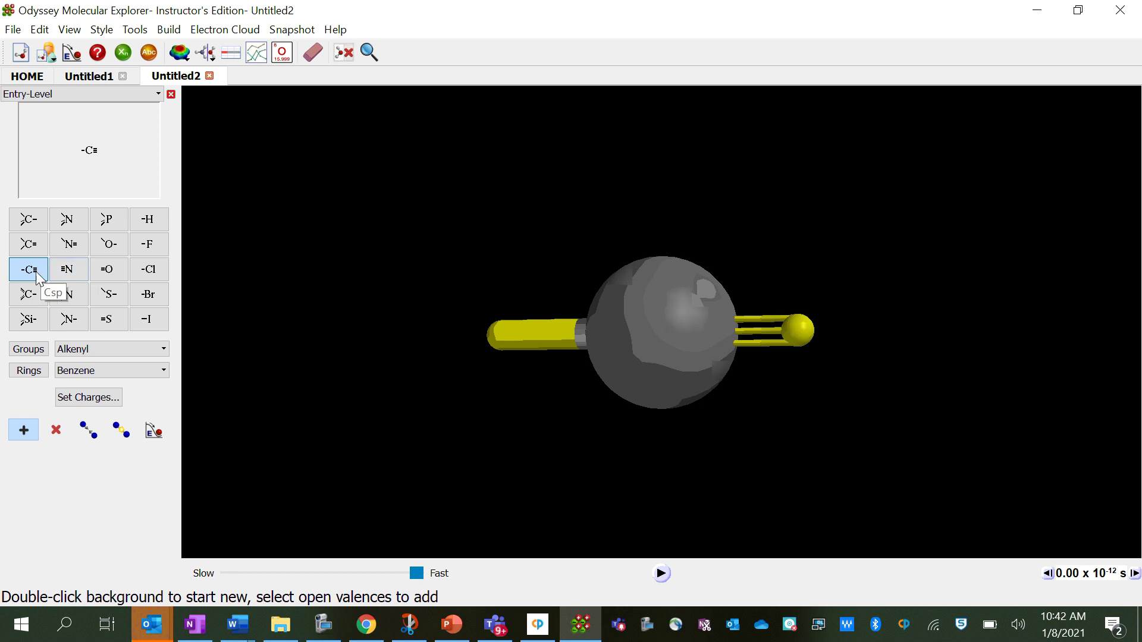
- Attach ≡N to the carbon, run then pause dynamics, and rotate HCN side-on
click(69, 272)
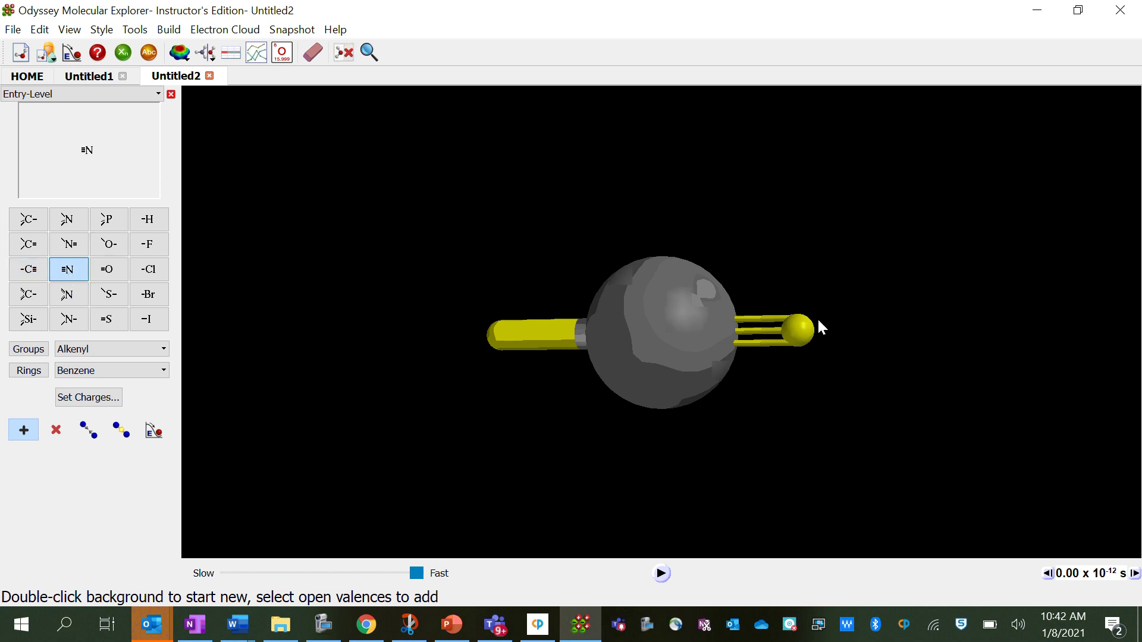
click(800, 330)
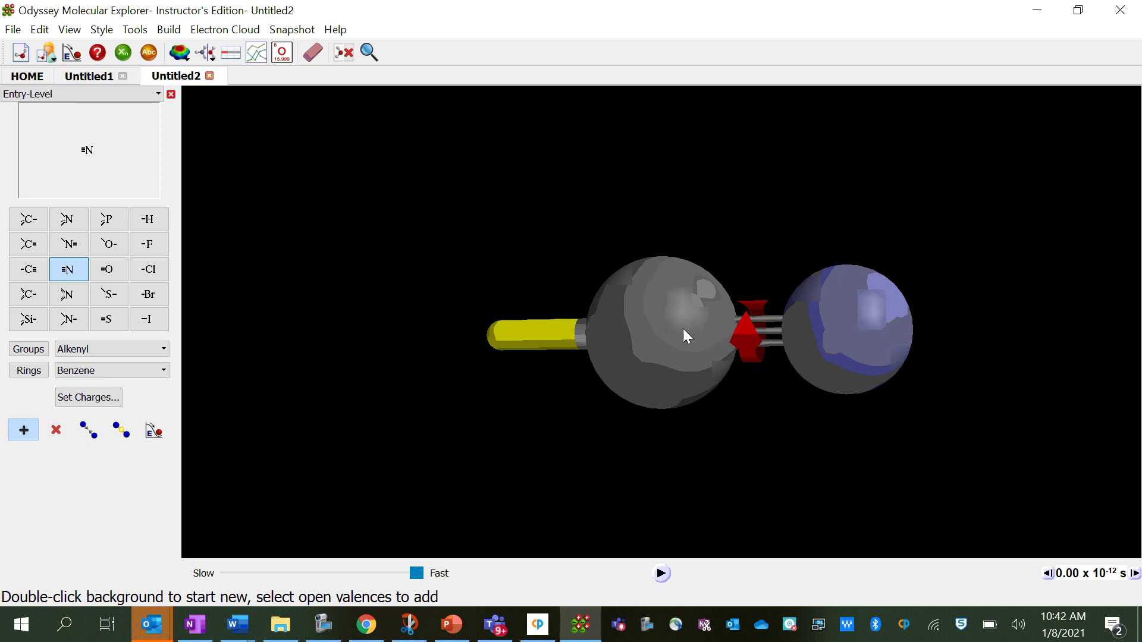
click(661, 573)
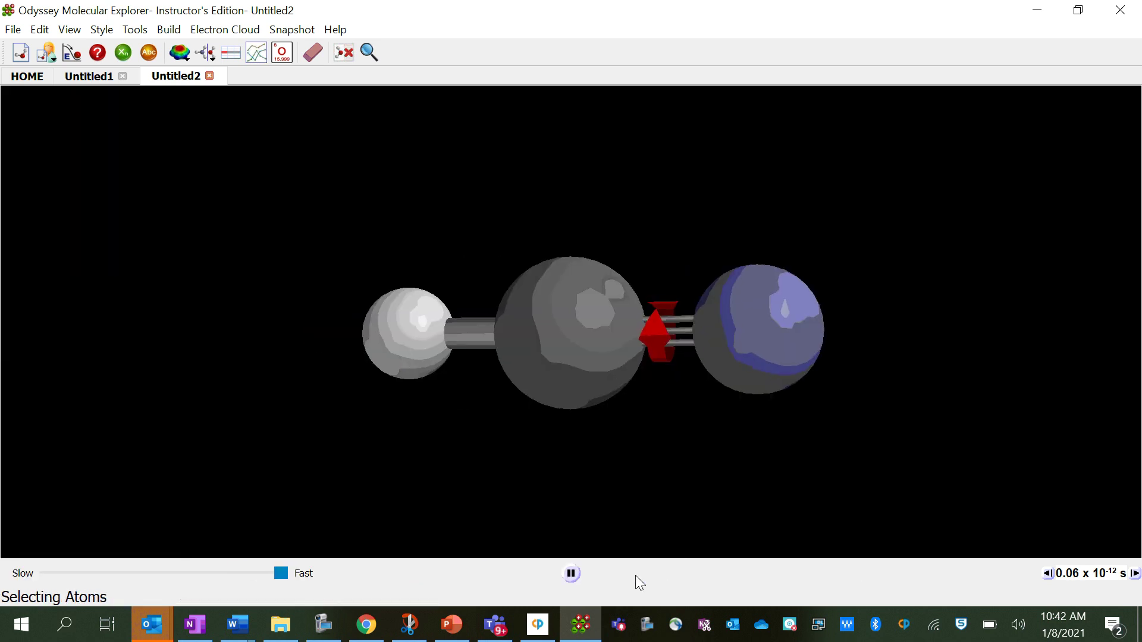
click(570, 574)
click(570, 573)
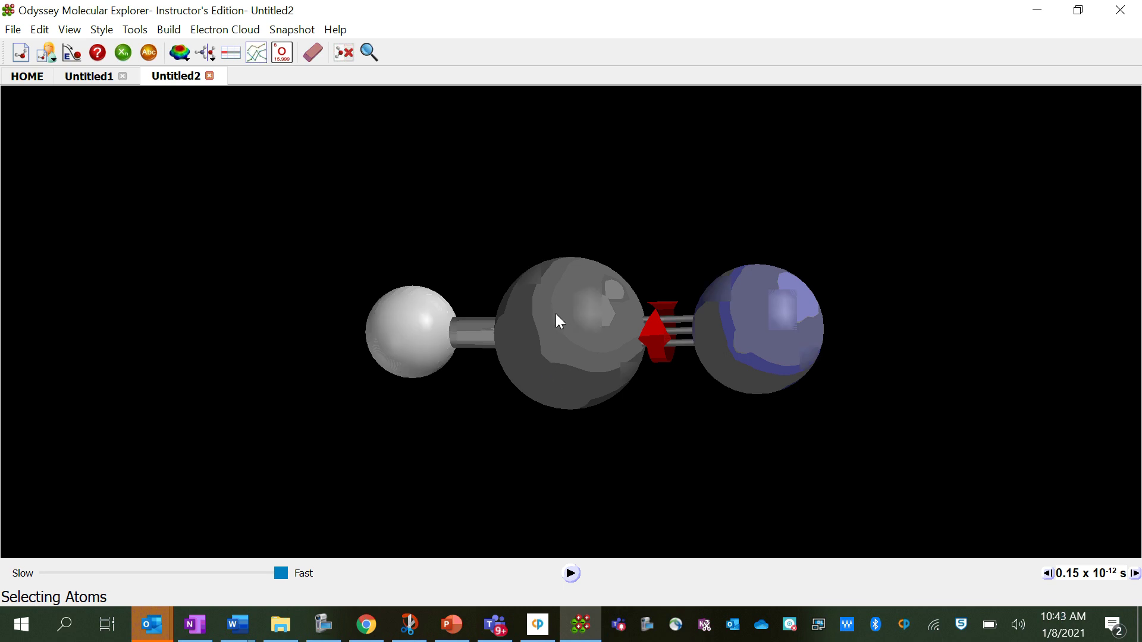
drag(555, 316, 547, 355)
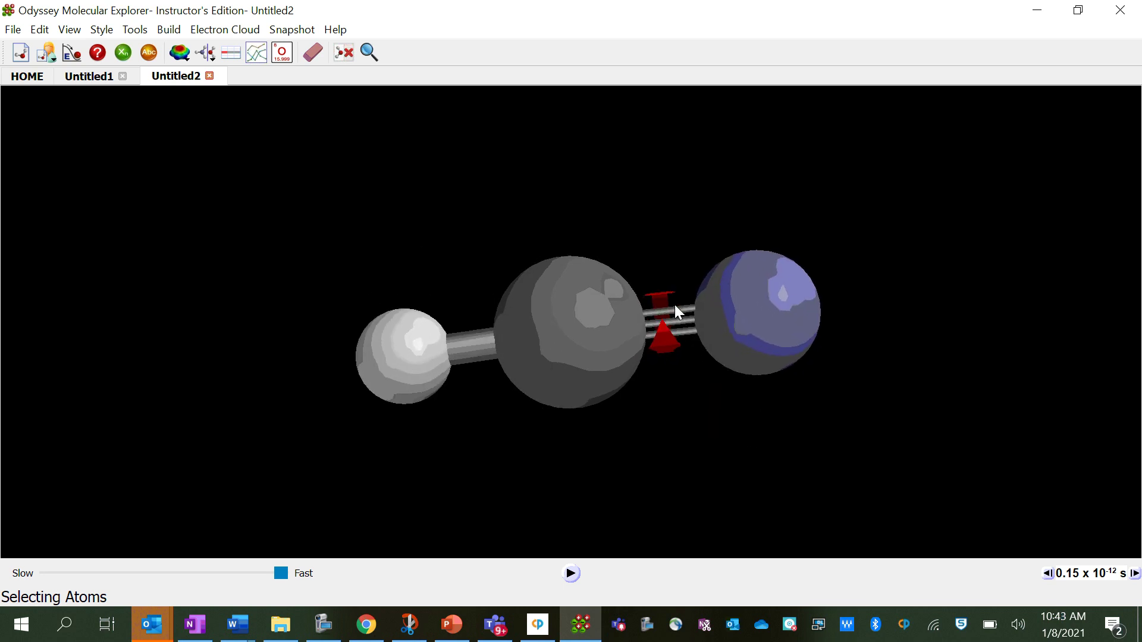
drag(418, 341, 369, 355)
- Snip the HCN model in Snip & Sketch, retaking it with a larger region, and return to OneNote
click(410, 624)
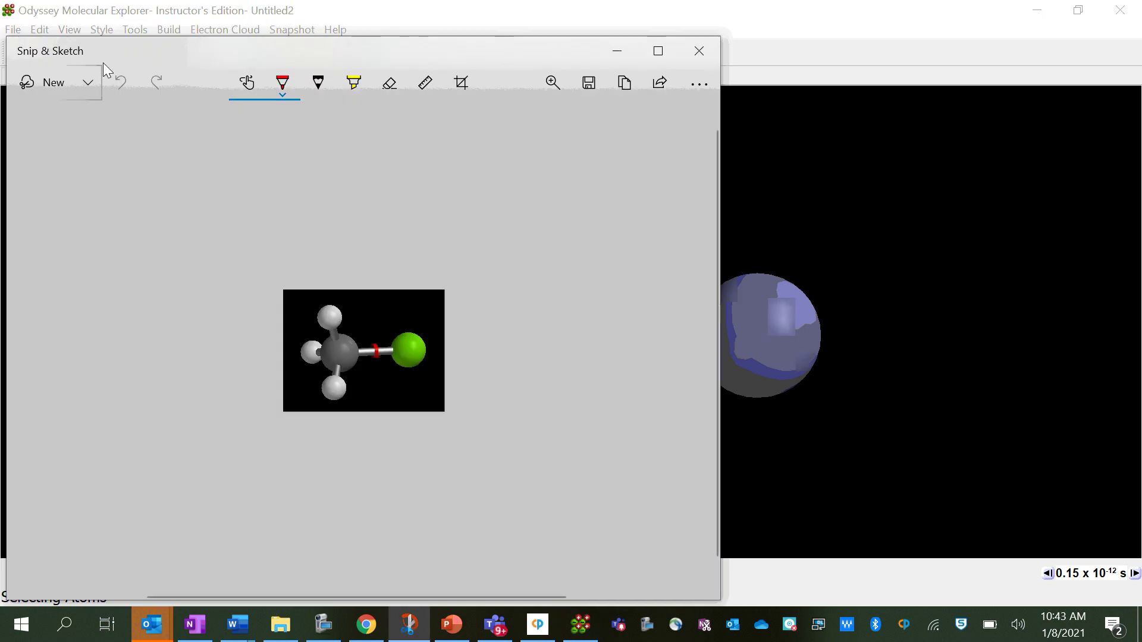
click(25, 82)
mouse_move(341, 260)
mouse_down()
mouse_move(847, 400)
mouse_move(857, 425)
mouse_move(846, 421)
mouse_up()
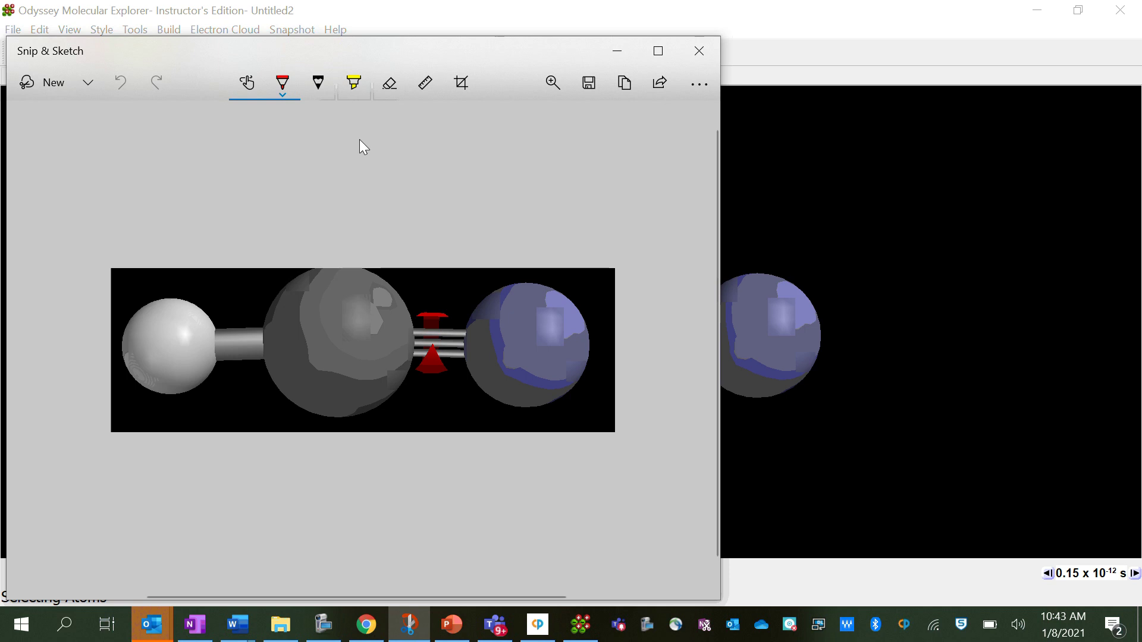
click(42, 85)
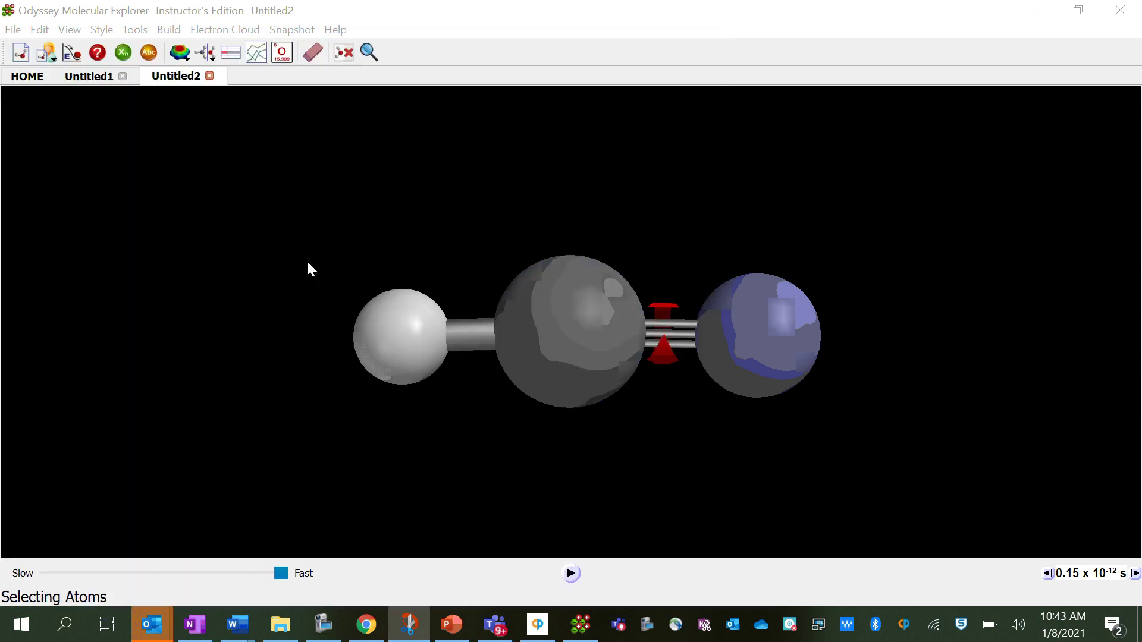
drag(325, 235, 846, 457)
click(194, 625)
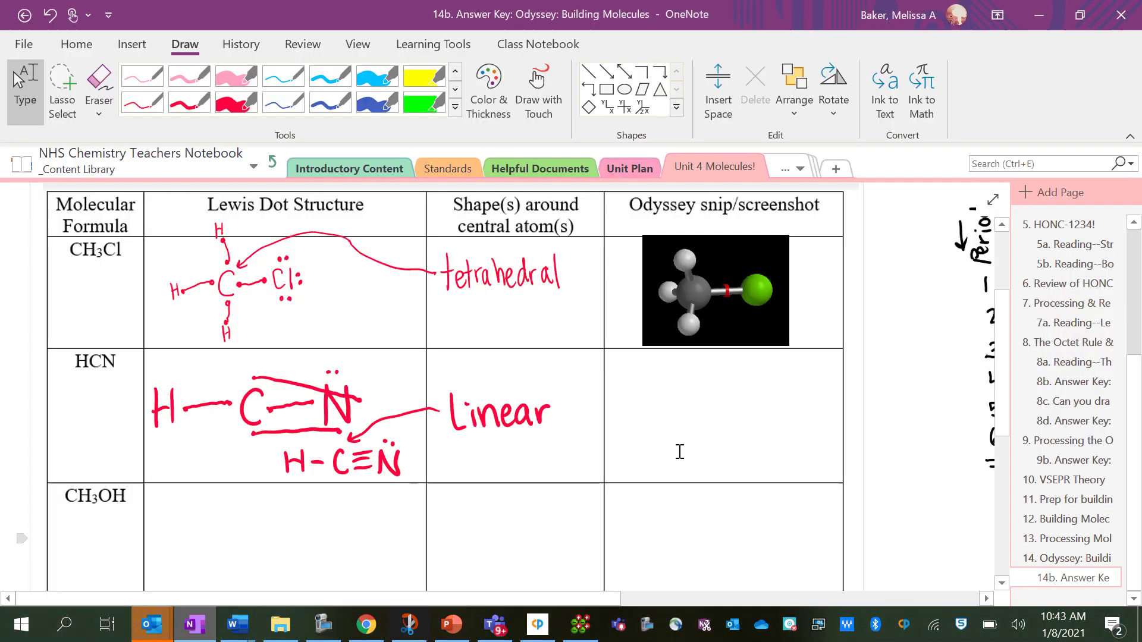
- Paste the HCN snip into the HCN Odyssey cell and shrink it to fit
click(640, 362)
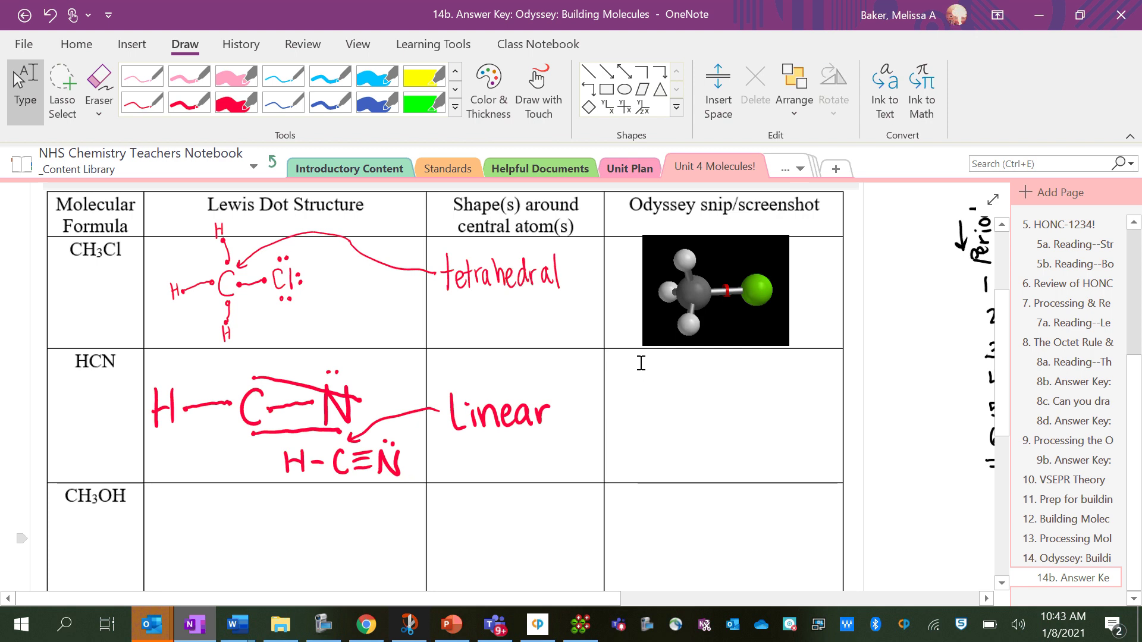
key(ctrl+v)
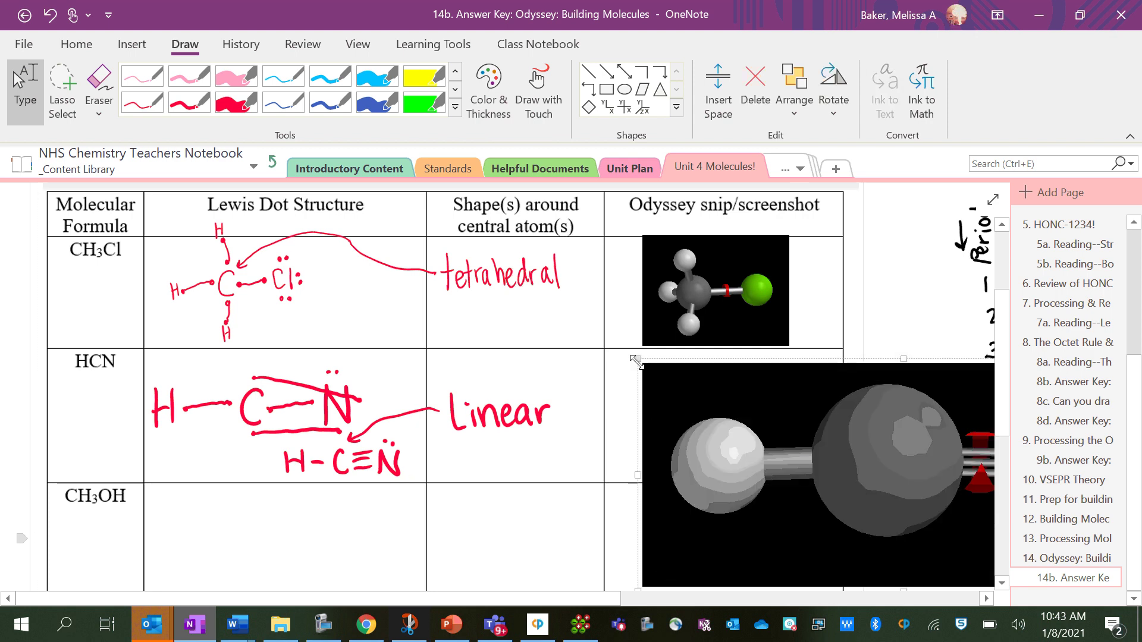
drag(663, 369, 647, 396)
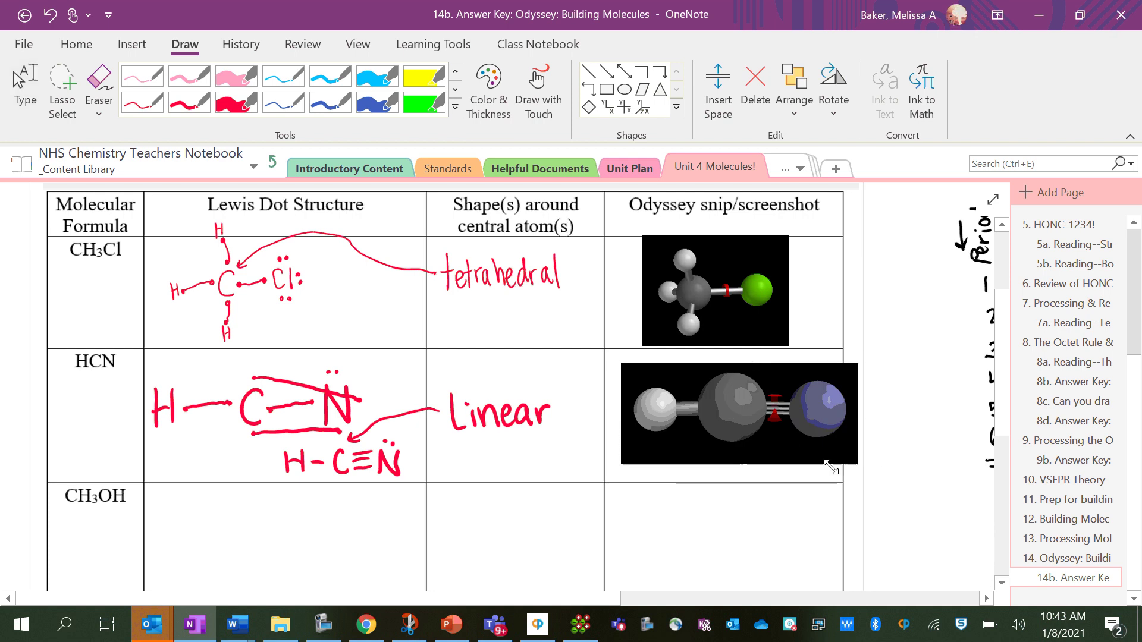
drag(864, 470, 811, 459)
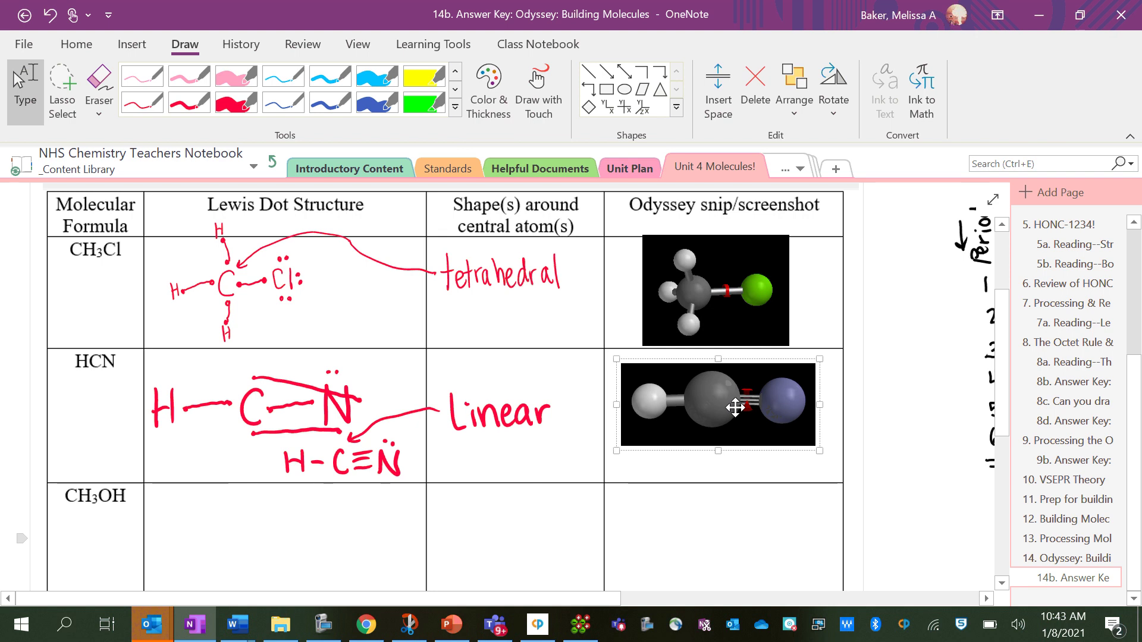
- In red ink, write the CH3OH carbon and oxygen with dots and a C–O bond
scroll(736, 407, down, 3)
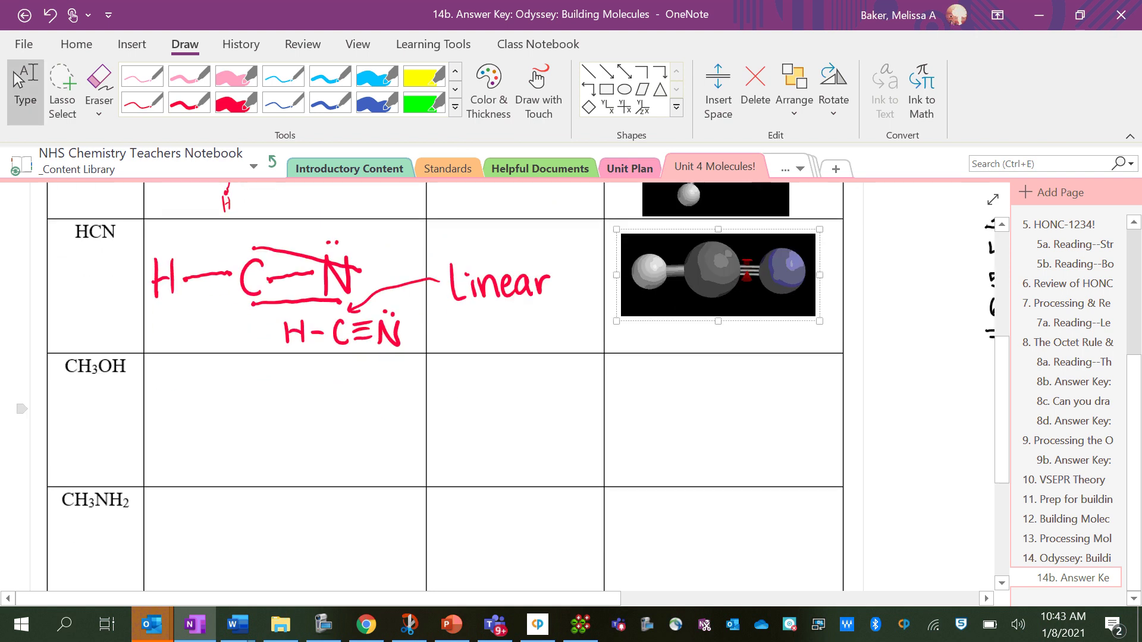
click(190, 102)
mouse_move(214, 387)
mouse_down()
mouse_move(188, 400)
mouse_move(209, 420)
mouse_move(271, 384)
mouse_up()
click(208, 372)
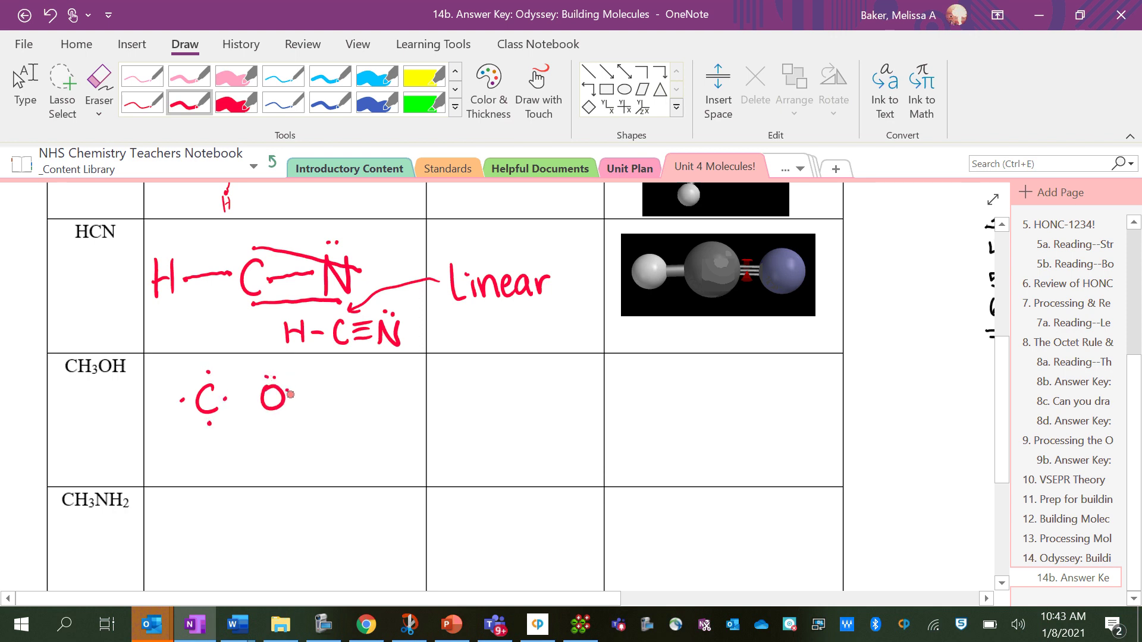
click(277, 417)
drag(225, 399, 254, 397)
- Add three bonded hydrogens around the carbon and one hydrogen on the oxygen
drag(198, 344, 209, 373)
drag(147, 402, 154, 420)
drag(145, 413, 185, 403)
drag(205, 460, 204, 475)
drag(204, 468, 218, 475)
mouse_move(210, 455)
mouse_down()
mouse_move(210, 427)
mouse_move(272, 461)
mouse_up()
mouse_move(272, 453)
mouse_down()
mouse_move(283, 459)
mouse_move(278, 417)
mouse_up()
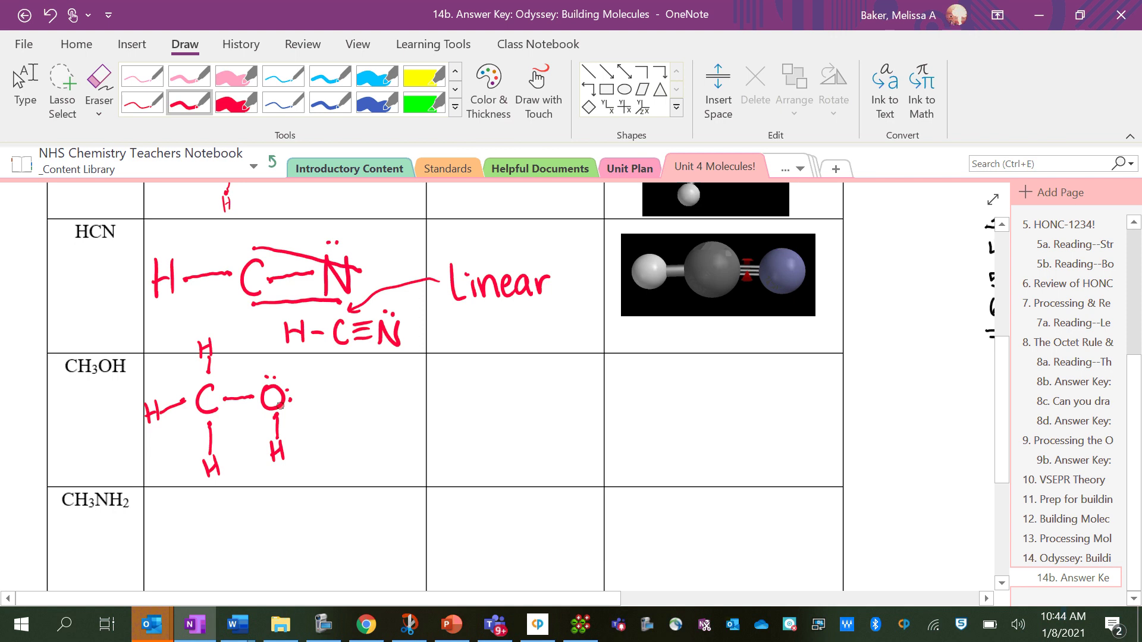
- Draw an arrow from the shape cell to the carbon and write 'tetrahedral'
mouse_move(451, 376)
mouse_down()
mouse_move(305, 360)
mouse_move(220, 380)
mouse_move(238, 386)
mouse_up()
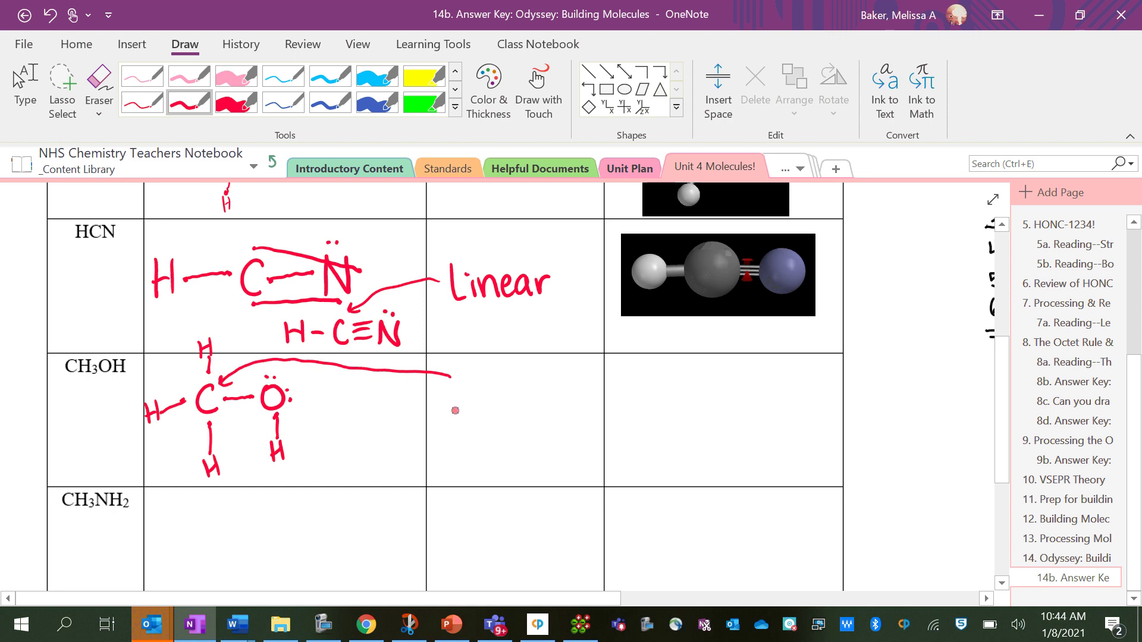
mouse_move(444, 382)
mouse_down()
mouse_move(442, 407)
mouse_move(452, 392)
mouse_up()
drag(454, 397, 468, 403)
drag(469, 380, 469, 407)
mouse_move(462, 391)
mouse_down()
mouse_move(524, 402)
mouse_move(538, 380)
mouse_move(581, 395)
mouse_move(576, 364)
mouse_up()
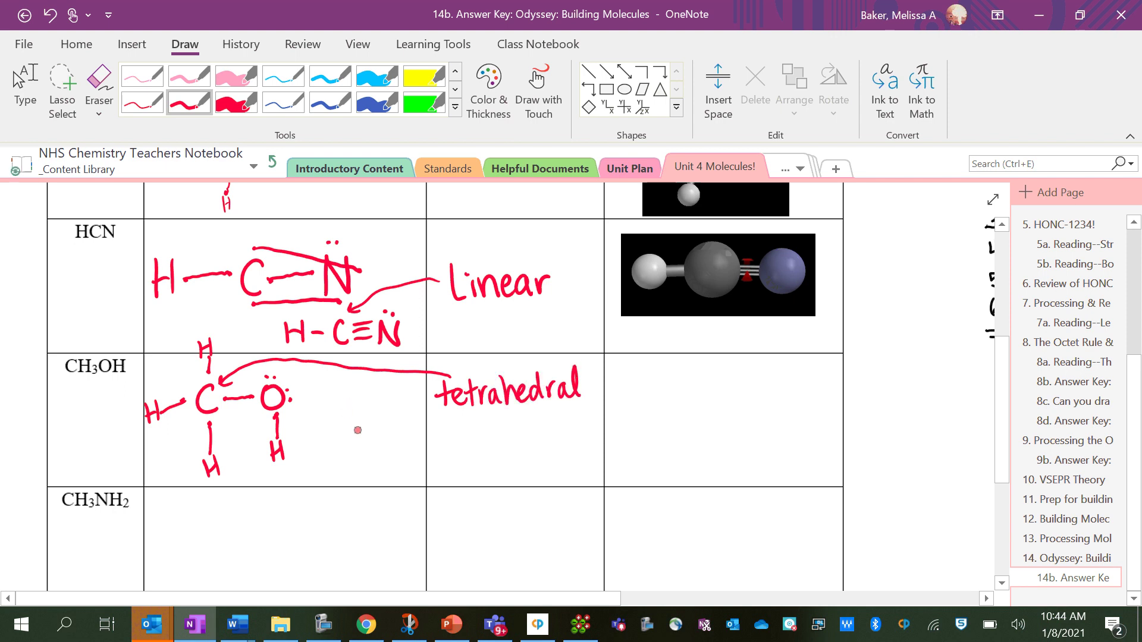
- Draw an arrow to the oxygen and write 'bent' under 'tetrahedral'
mouse_move(349, 424)
mouse_down()
mouse_move(308, 407)
mouse_move(457, 446)
mouse_up()
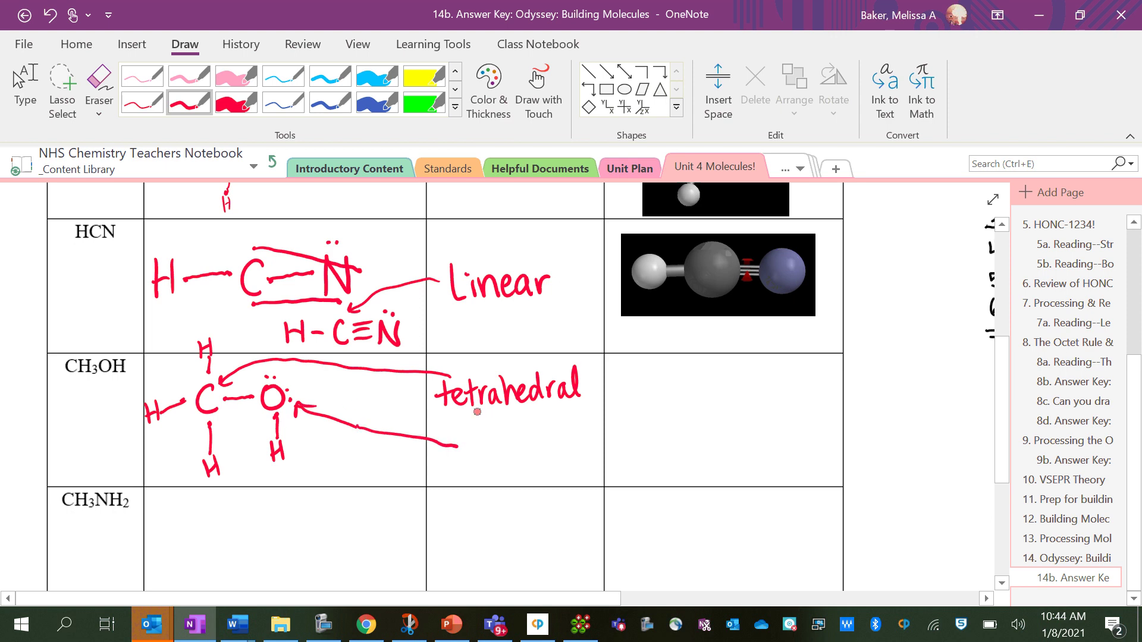
mouse_move(470, 425)
mouse_down()
mouse_move(473, 457)
mouse_move(499, 457)
mouse_up()
click(503, 436)
mouse_move(504, 445)
mouse_down()
mouse_move(505, 457)
mouse_move(521, 455)
mouse_up()
drag(527, 422, 528, 455)
drag(532, 439, 522, 442)
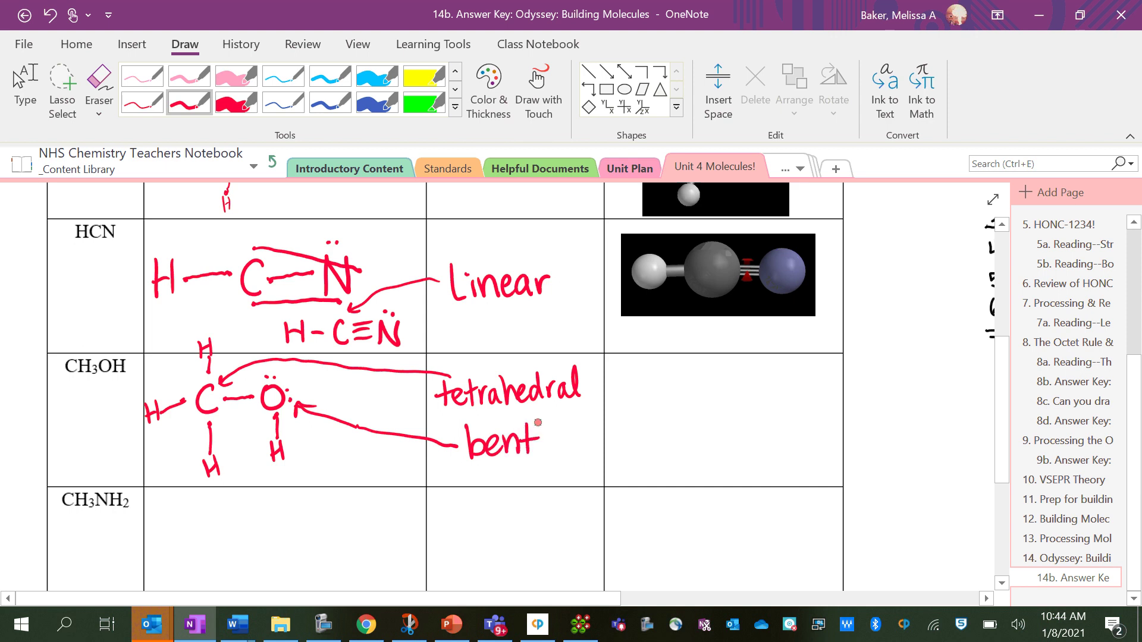
- Attach an O- fragment to carbon in Odyssey, fill hydrogens with Play/Pause, and rotate the methanol
key(Escape)
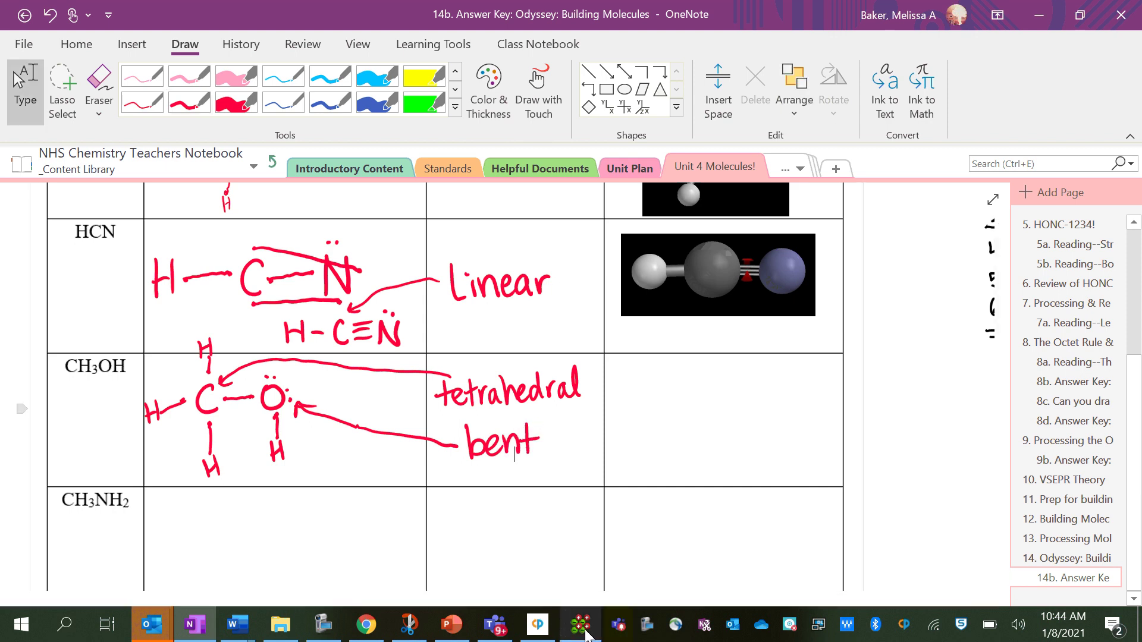
click(580, 624)
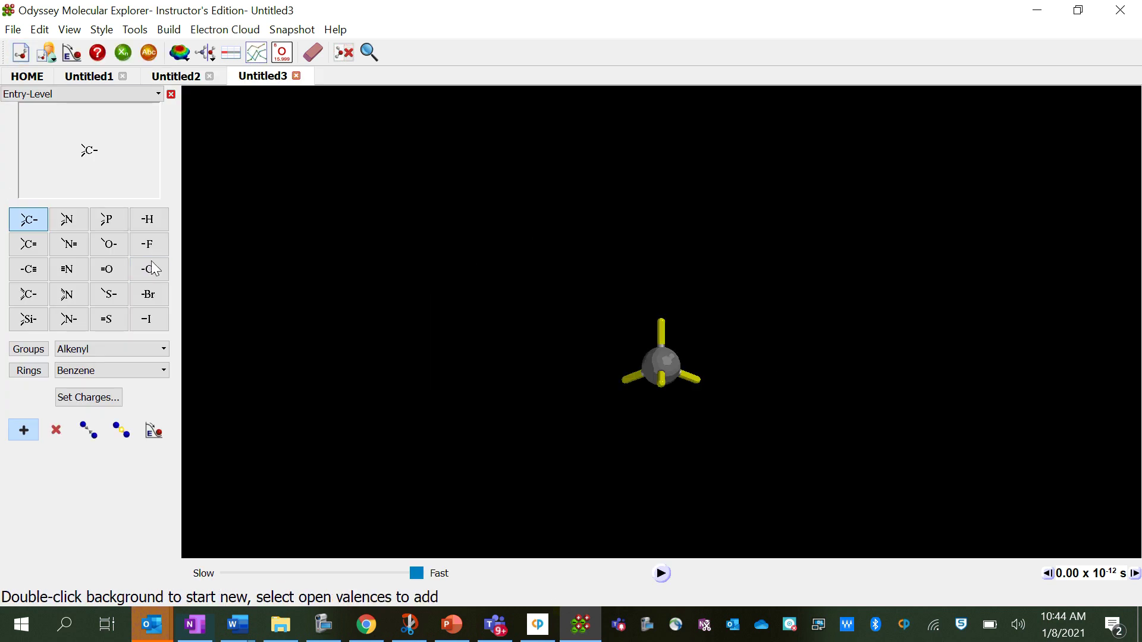
click(105, 248)
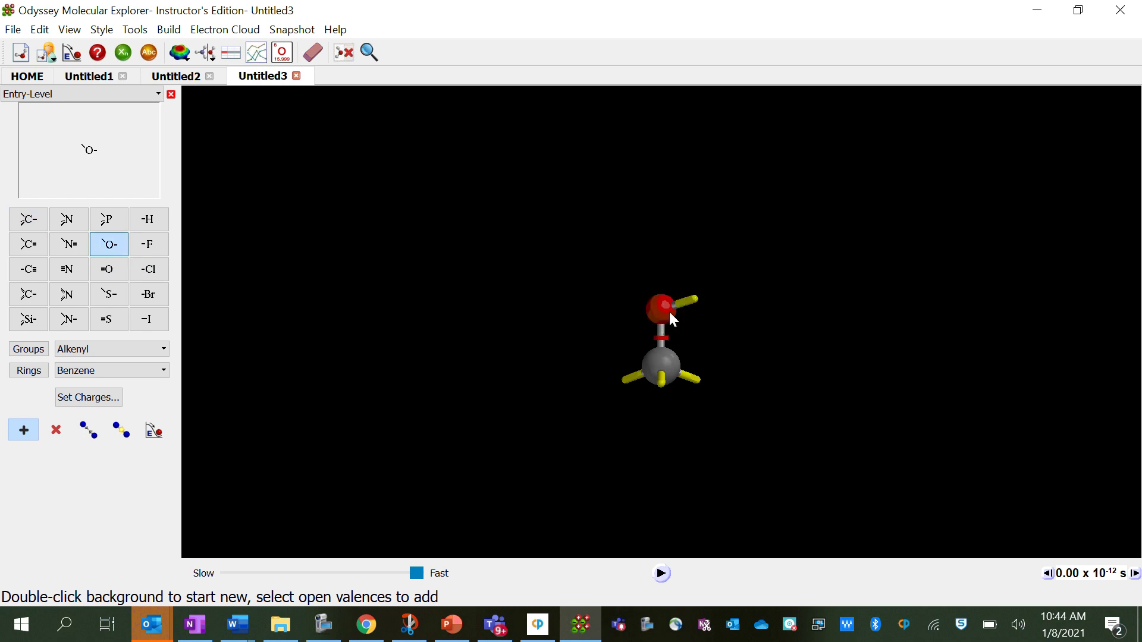
click(662, 574)
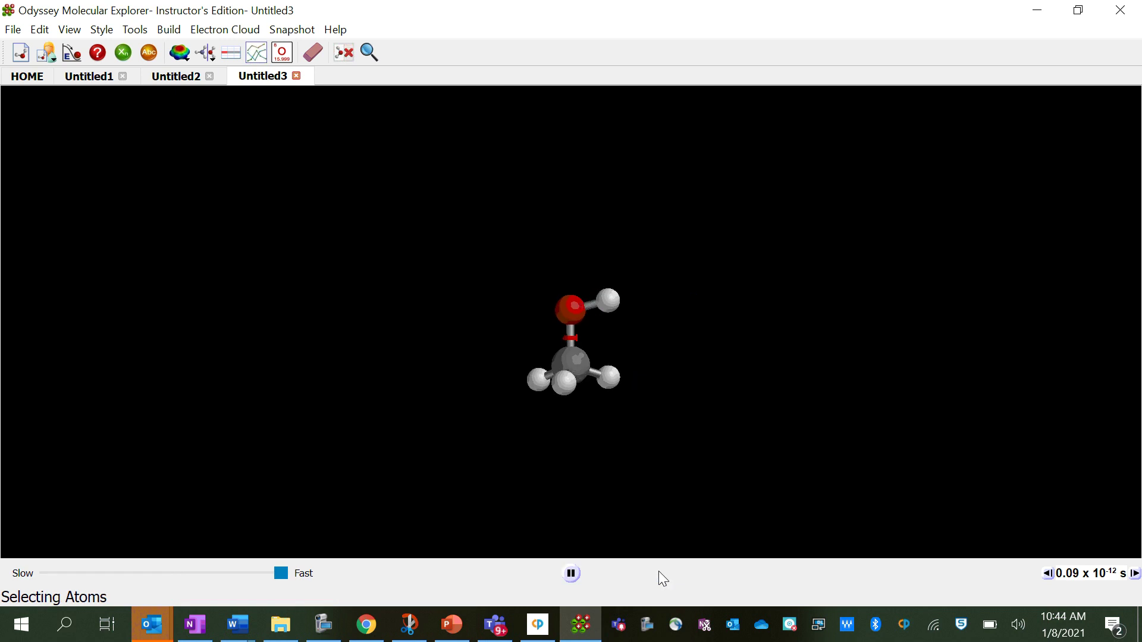
click(571, 574)
drag(594, 290, 660, 452)
drag(550, 333, 519, 334)
drag(593, 308, 695, 328)
scroll(696, 328, up, 5)
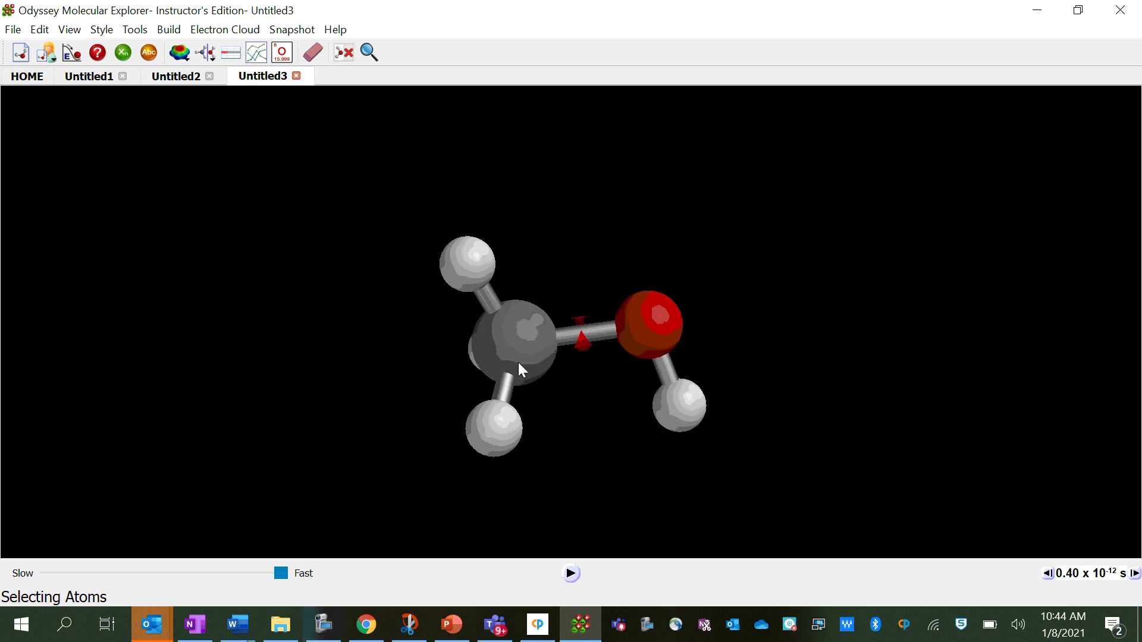
drag(519, 362, 534, 355)
- Capture a rectangular snip around the CH3OH model and switch back to the OneNote answer key
click(409, 624)
click(55, 81)
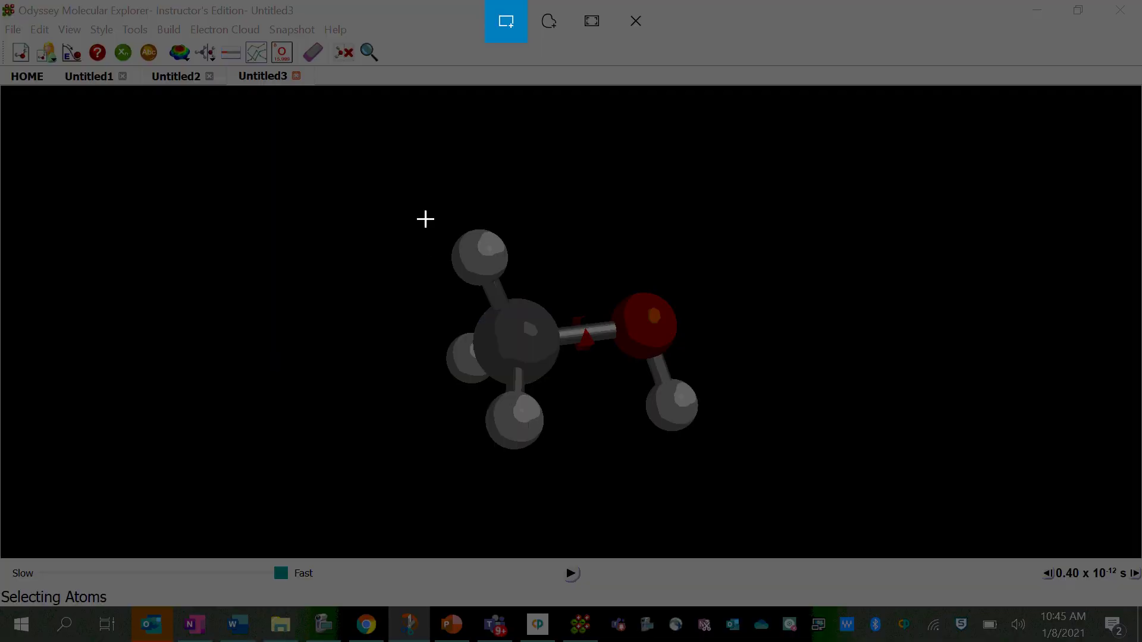
drag(396, 208, 737, 468)
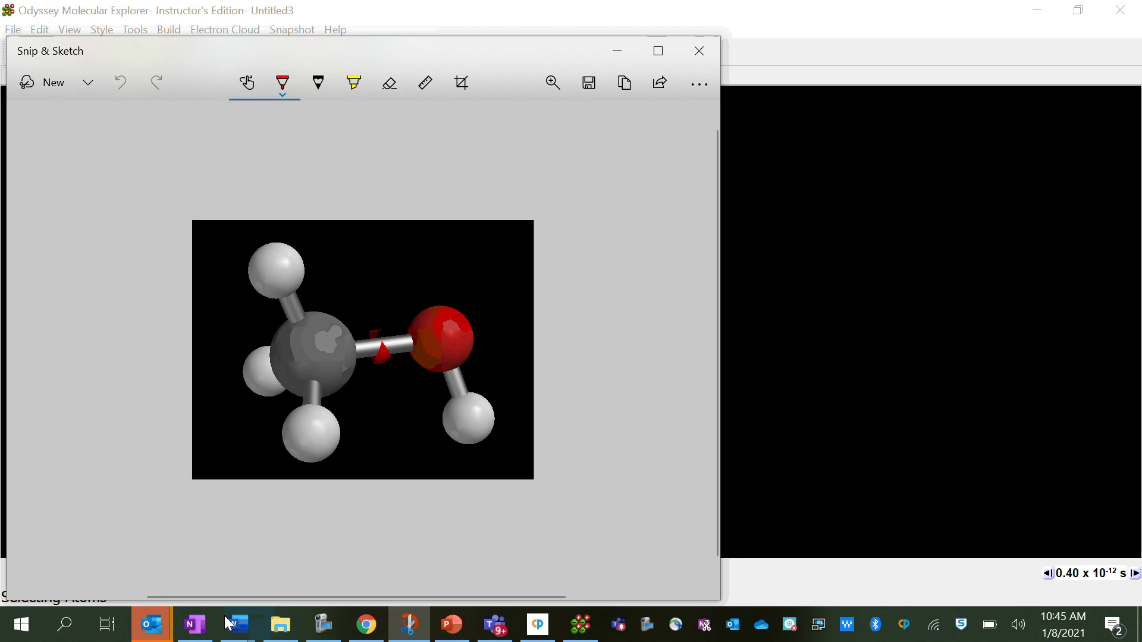
click(198, 625)
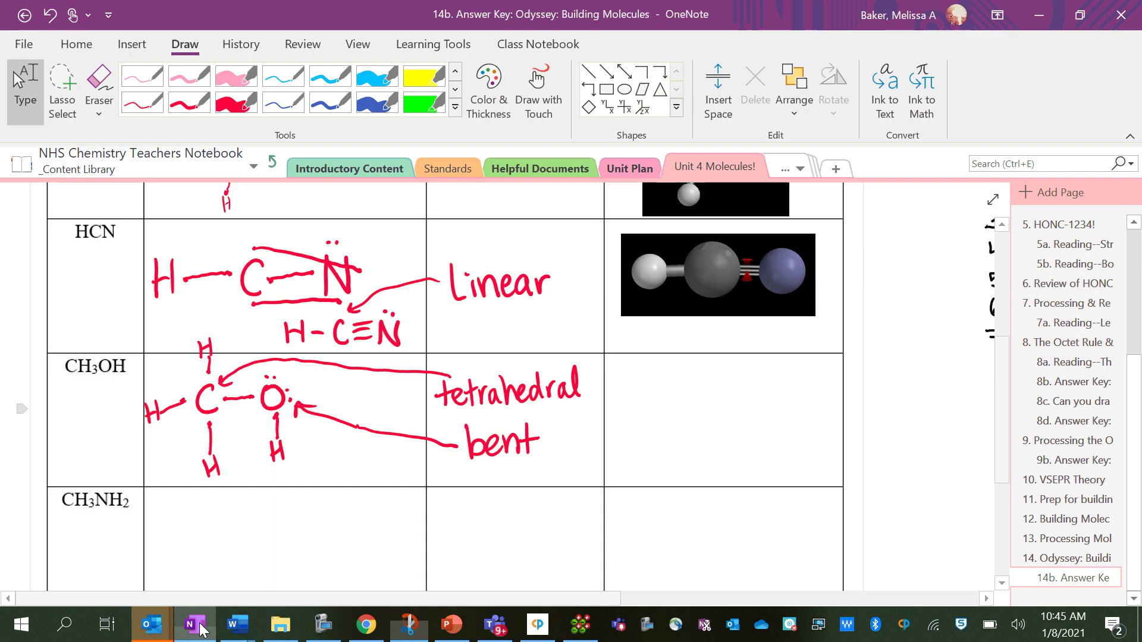
- Paste the methanol snip into the CH3OH model cell and shrink it to fit the row
click(650, 391)
key(ctrl+v)
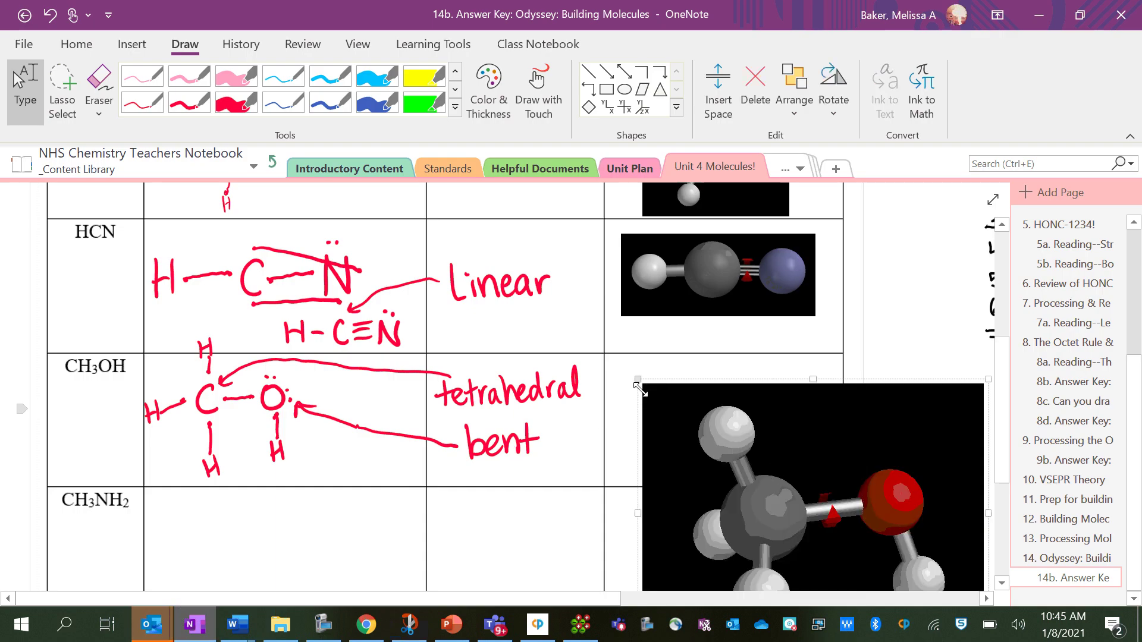
drag(716, 450, 786, 493)
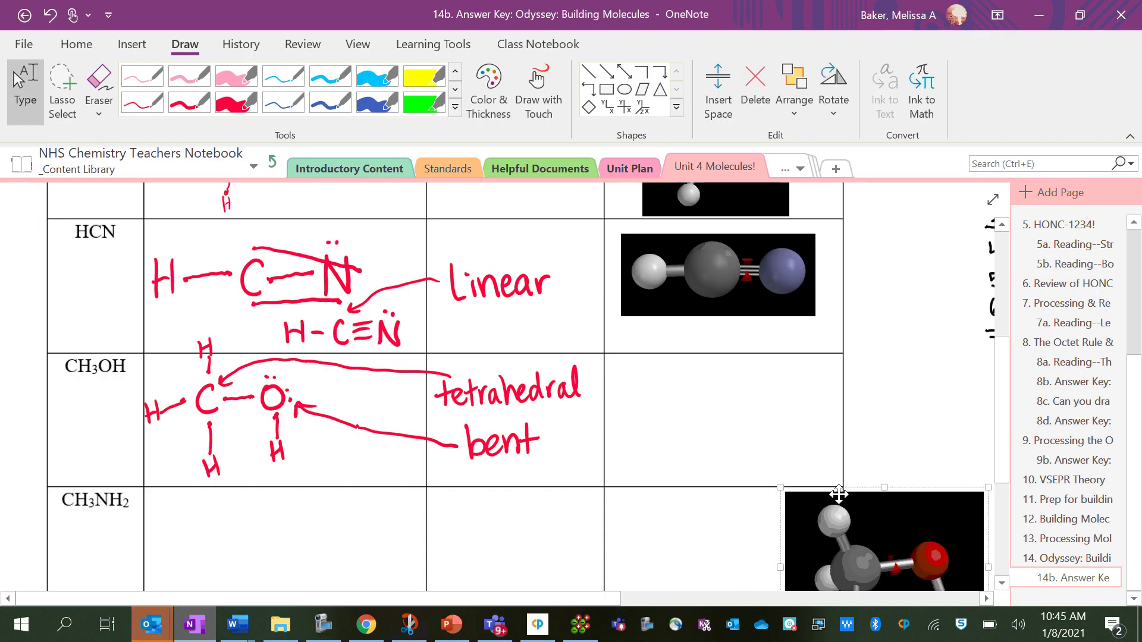
drag(874, 539, 712, 388)
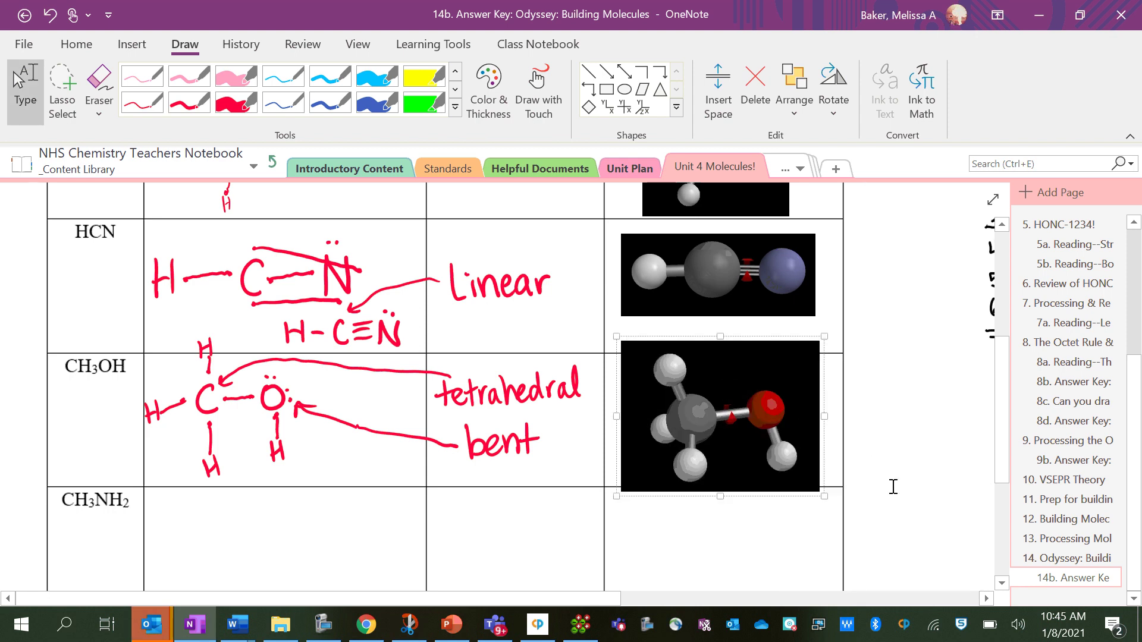
drag(822, 500, 784, 477)
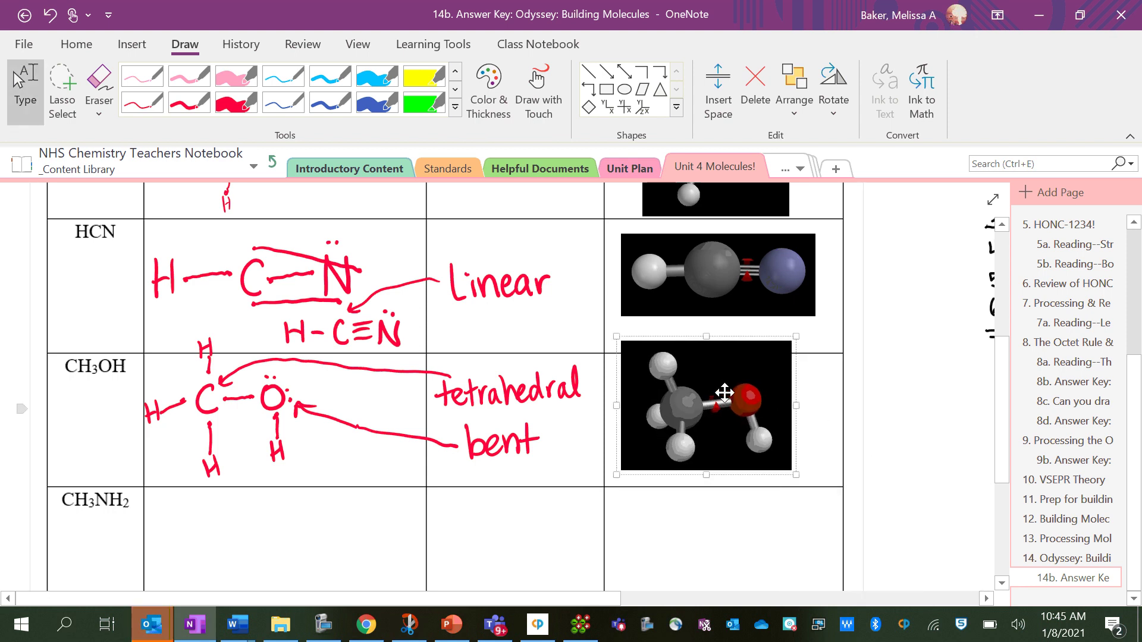
drag(724, 392, 747, 395)
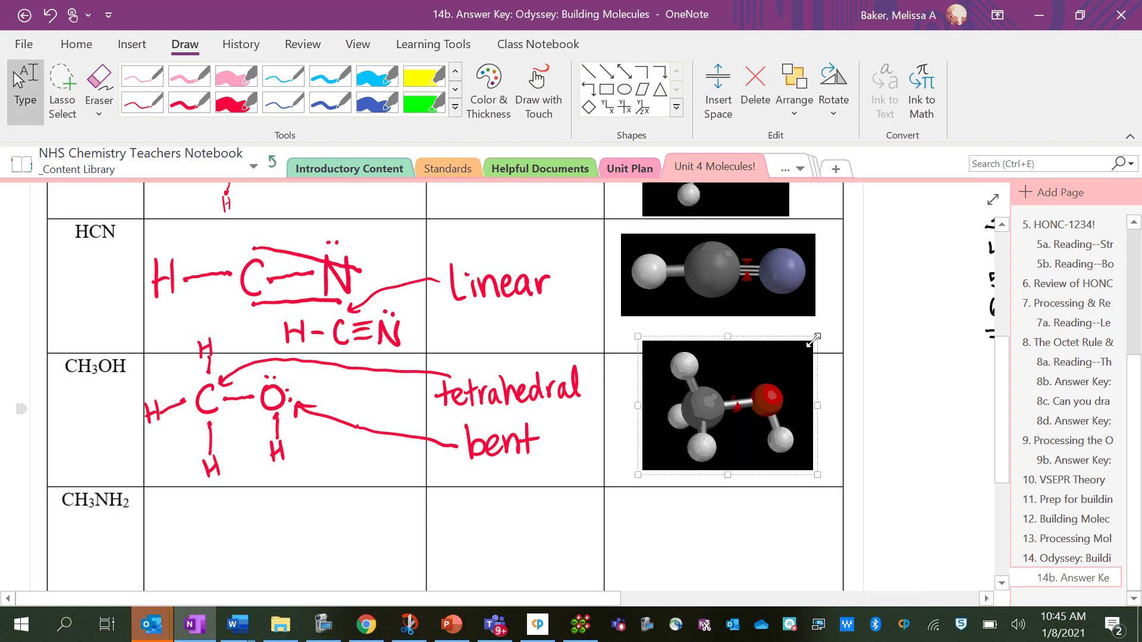
drag(805, 364, 799, 371)
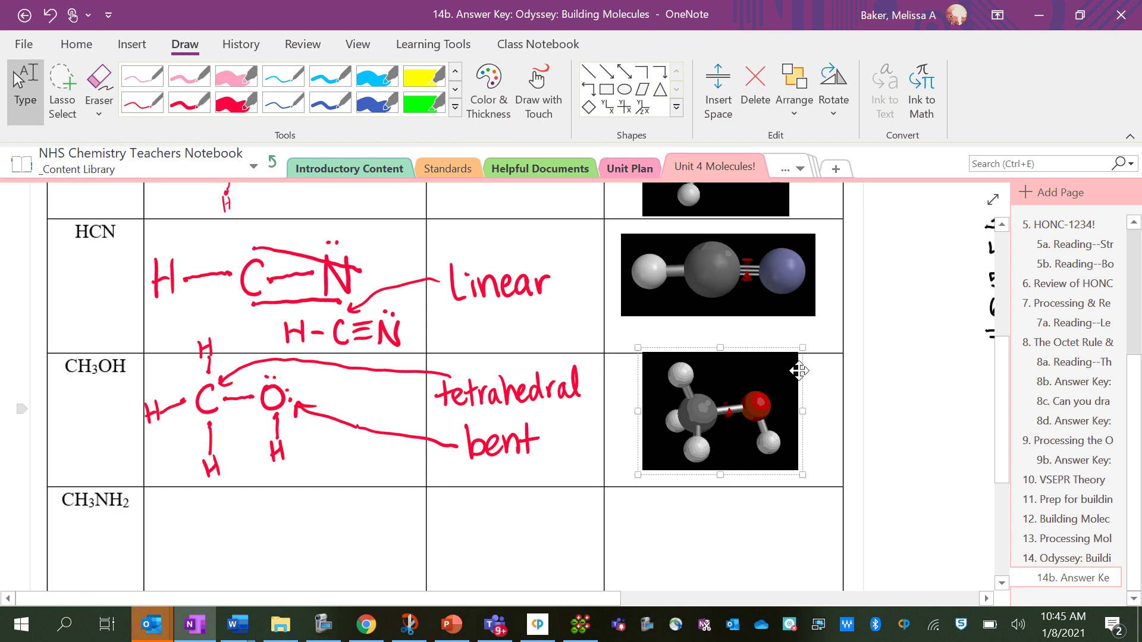
scroll(348, 452, down, 3)
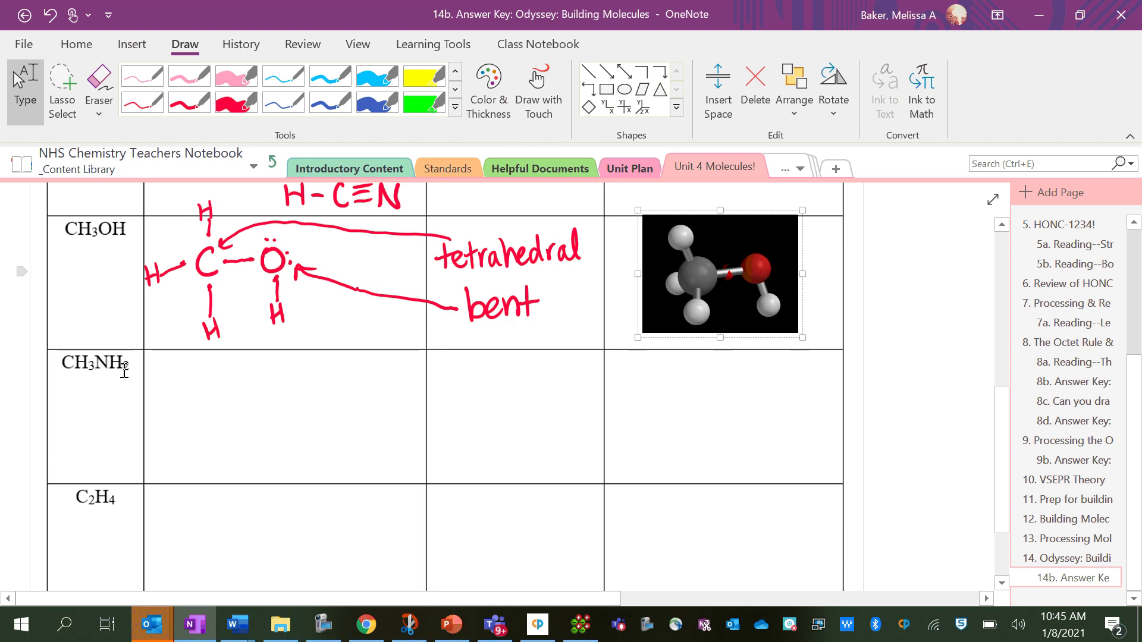
- Build a new model: a carbon with a nitrogen attached, with dynamics filling in the hydrogens
click(584, 632)
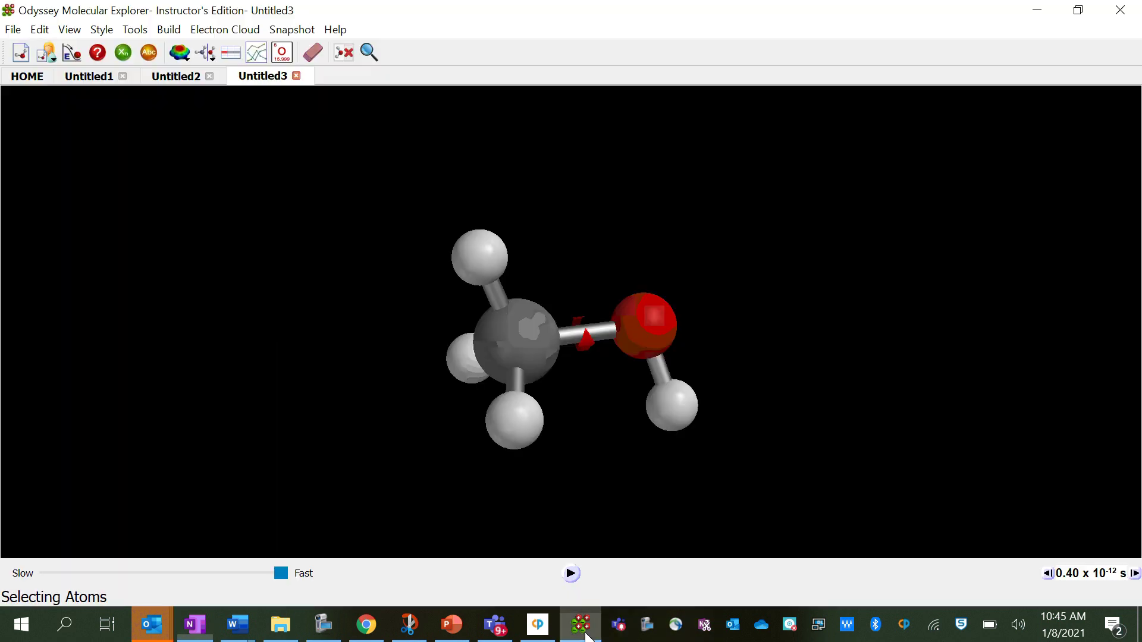
click(21, 56)
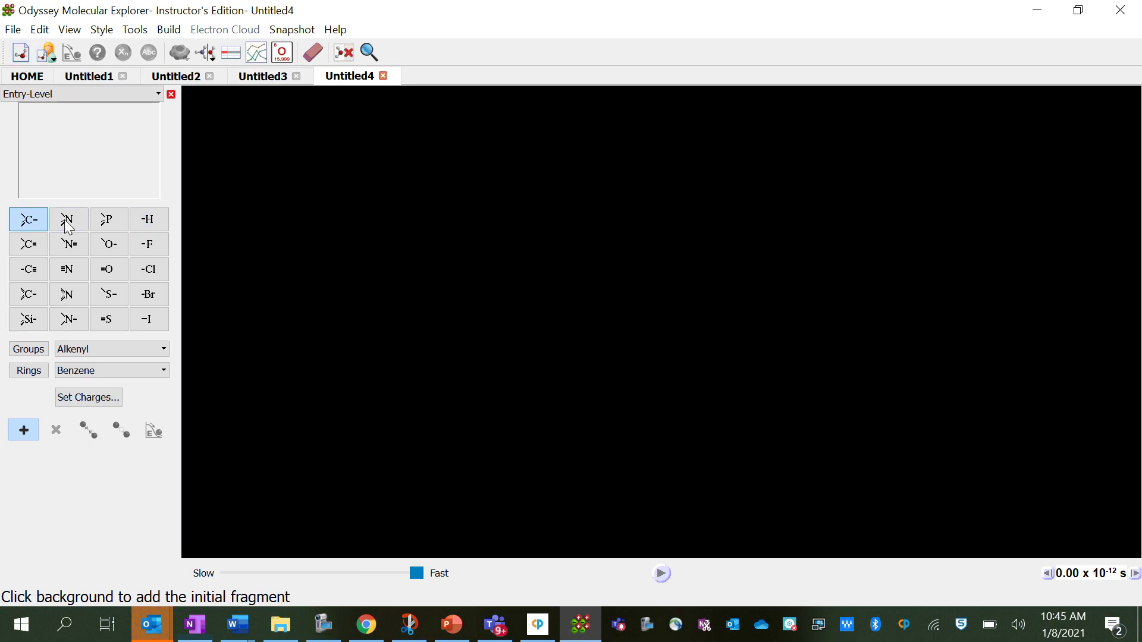
click(521, 307)
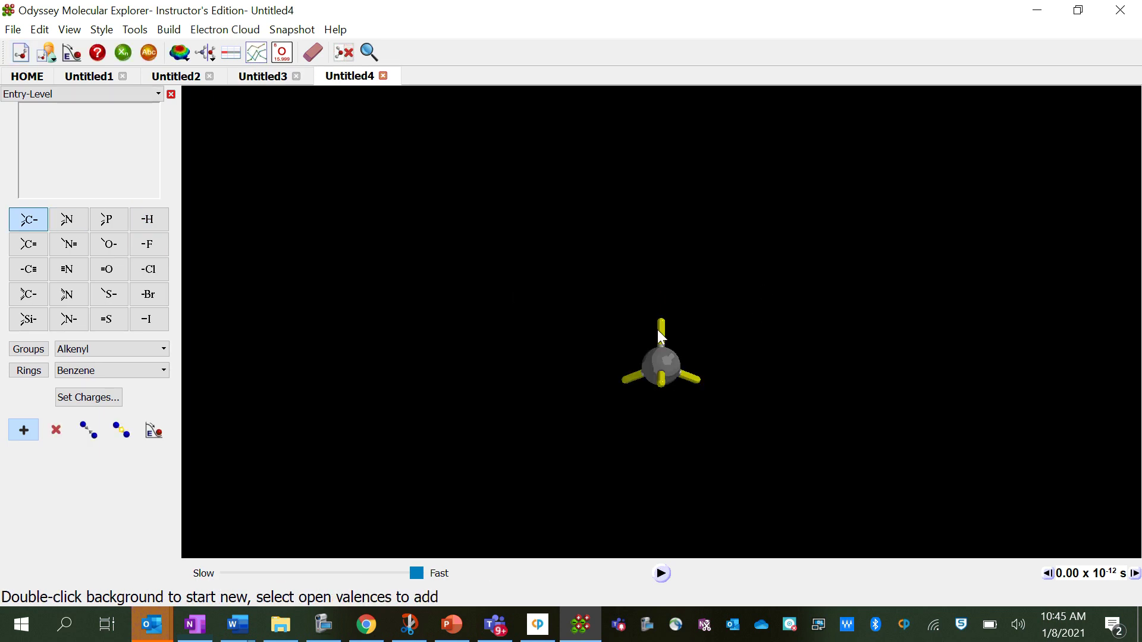
click(68, 224)
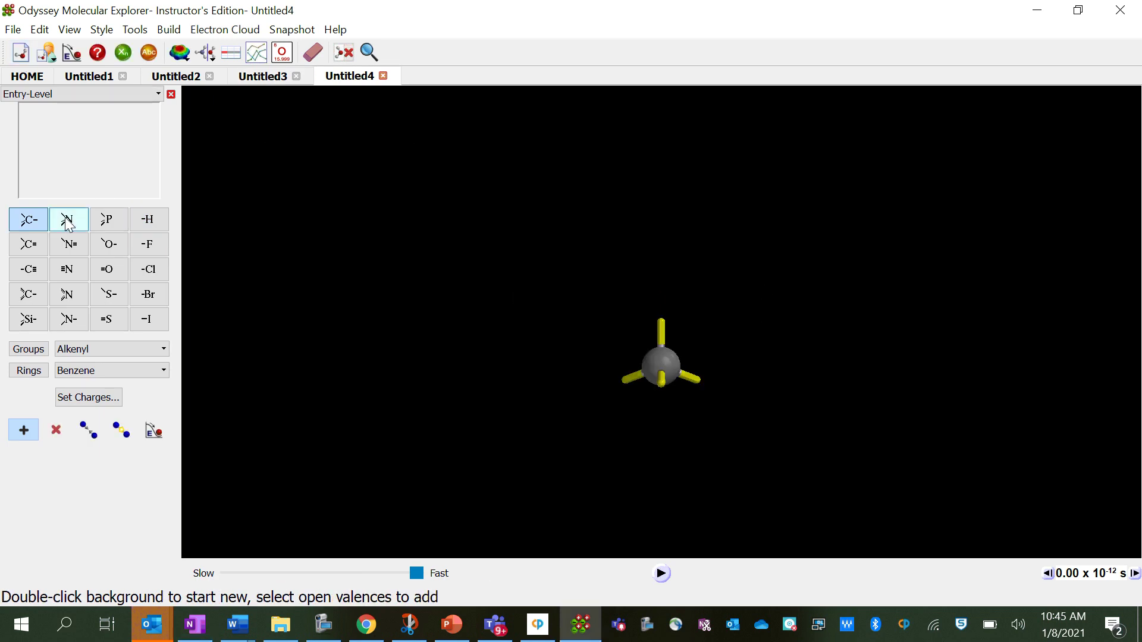
click(69, 224)
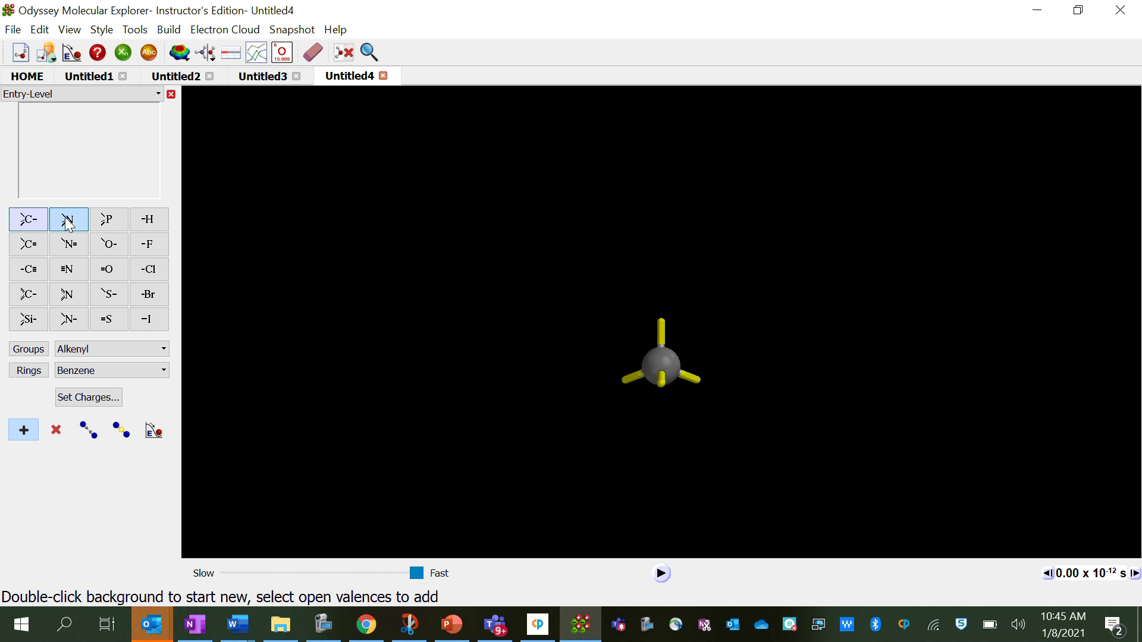
click(697, 378)
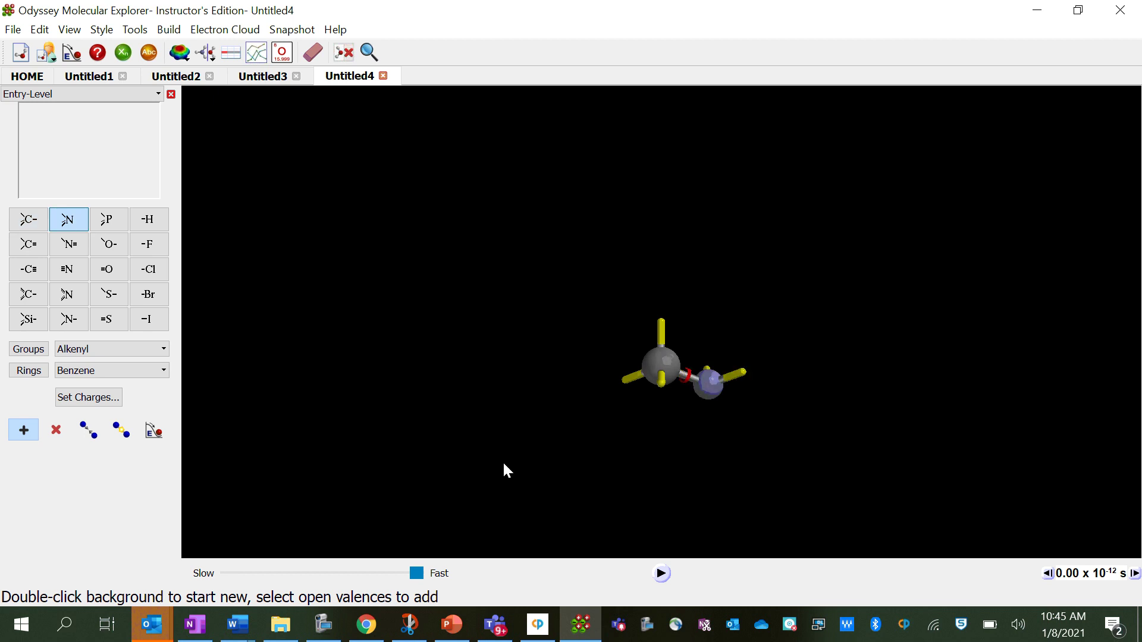
drag(676, 373, 683, 183)
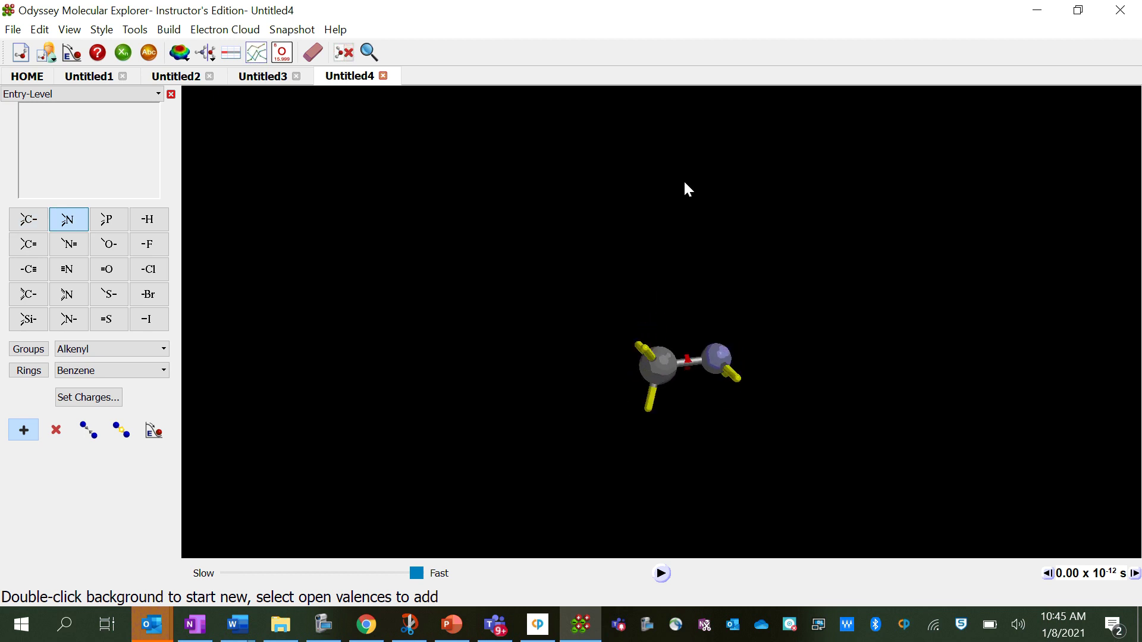
click(661, 573)
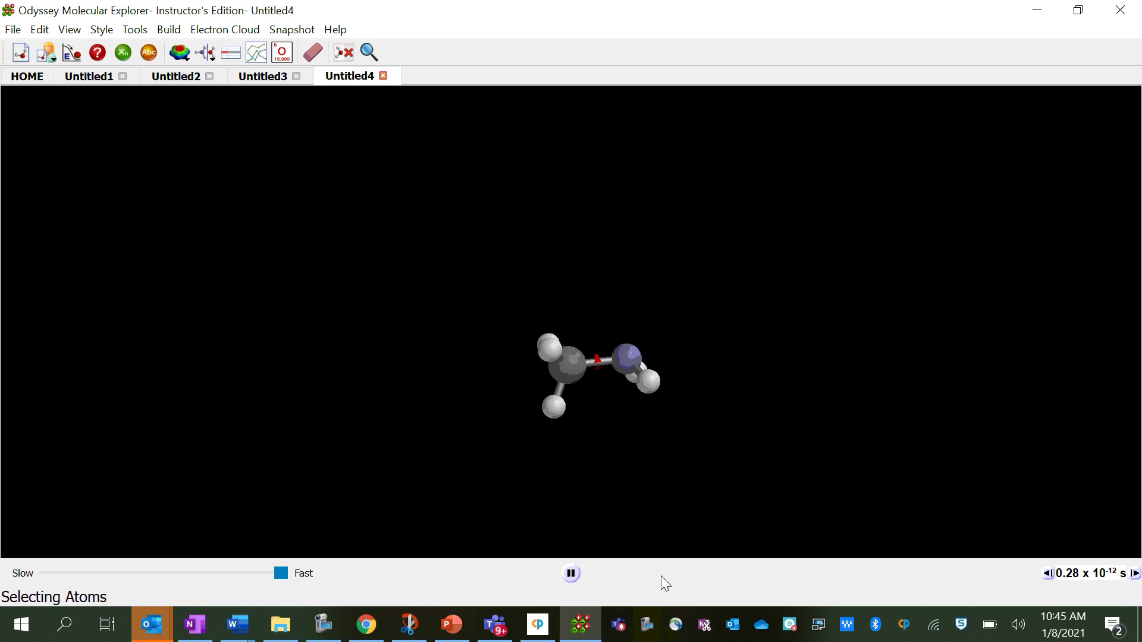
click(572, 574)
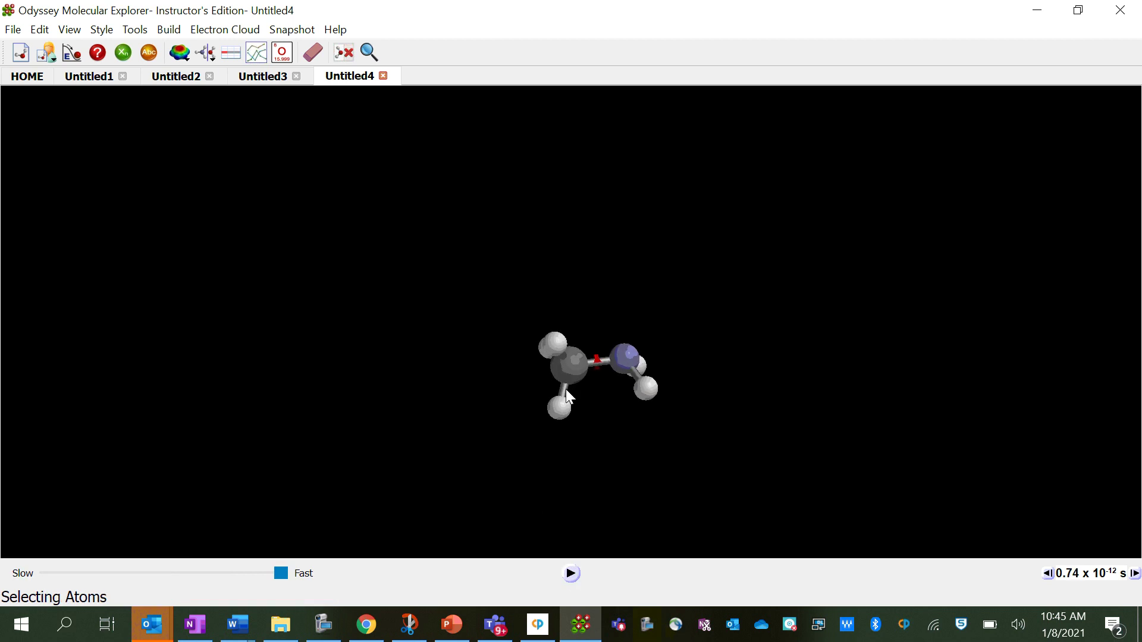
- Rotate and zoom in on the methylamine model, then snip the region around it
drag(571, 367, 540, 399)
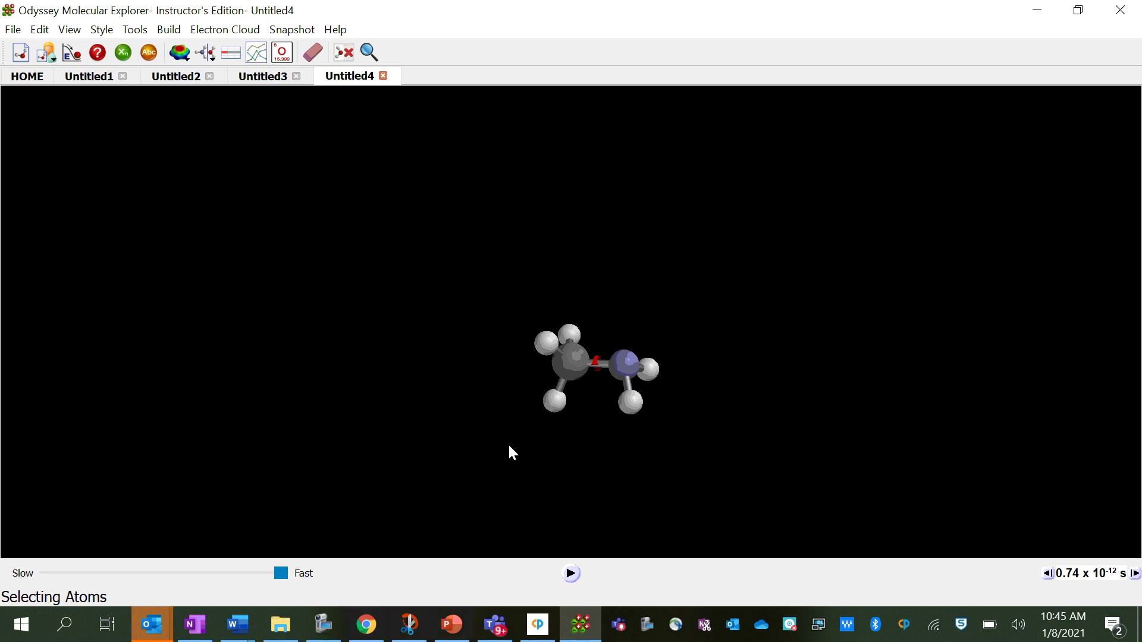
right_drag(554, 309, 535, 494)
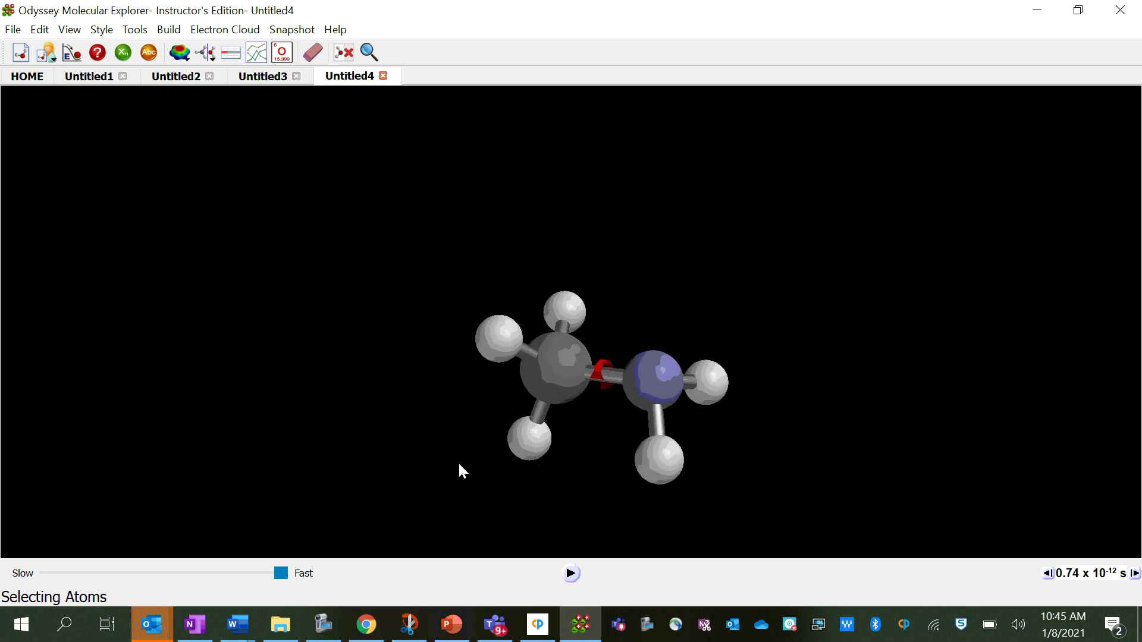
click(411, 626)
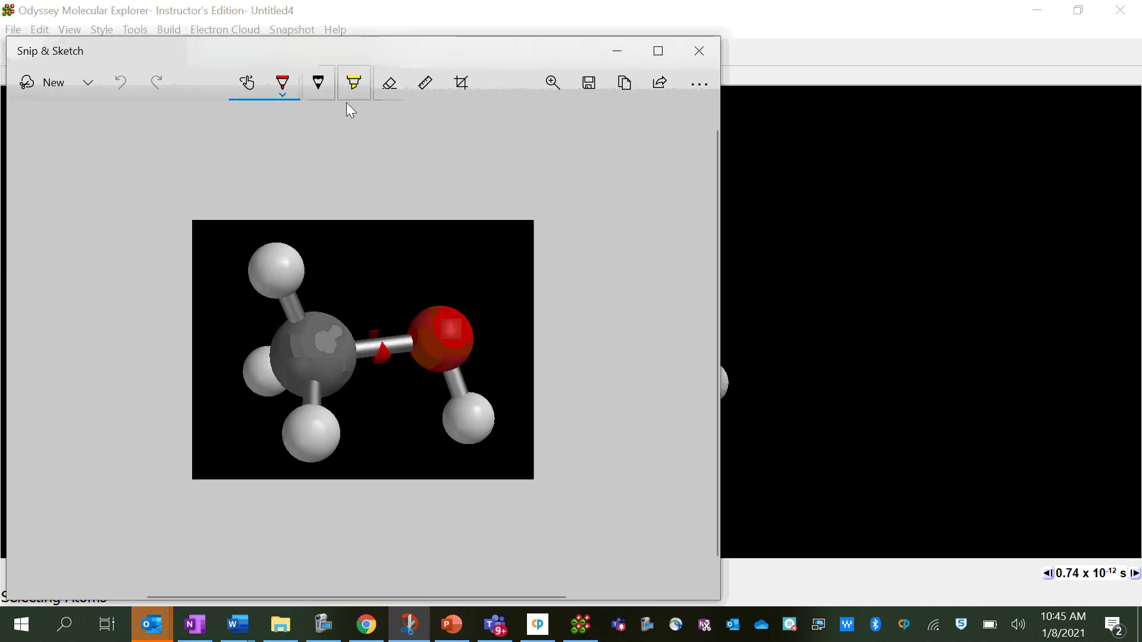
click(54, 83)
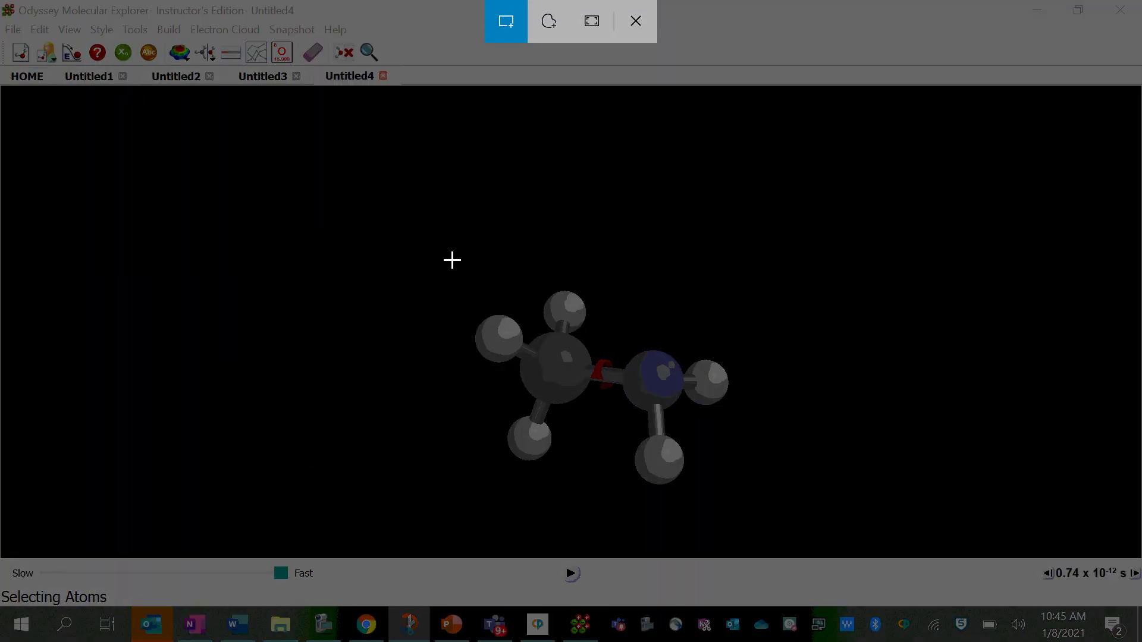
mouse_move(453, 261)
mouse_down()
mouse_move(729, 519)
mouse_move(751, 518)
mouse_up()
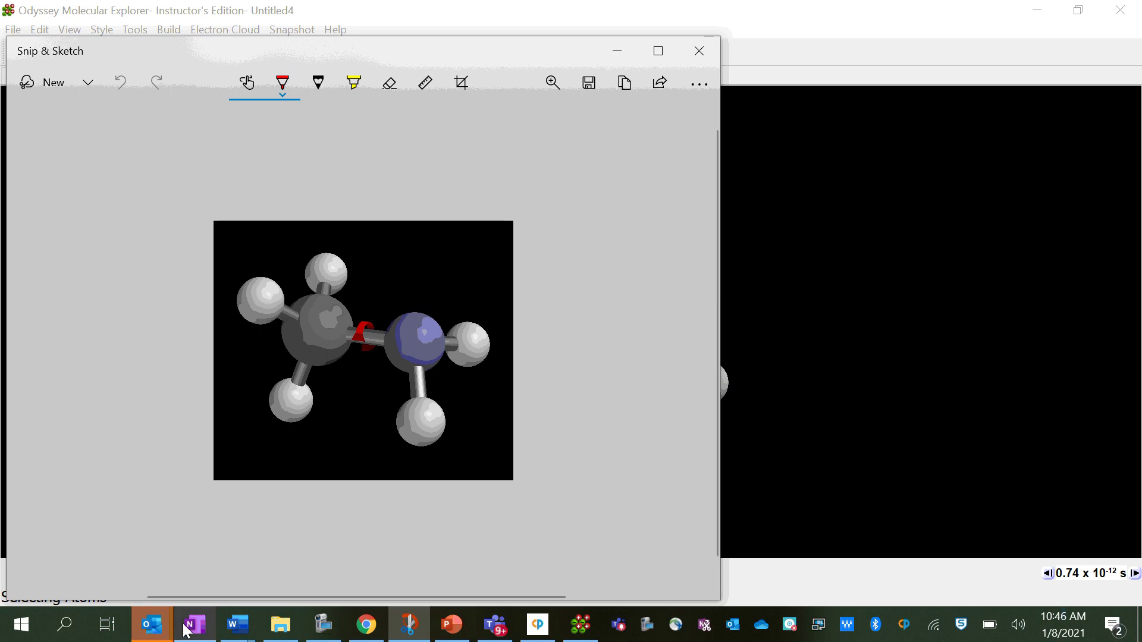
- Paste the methylamine snip into the CH3NH2 model cell, shrink it, and ink the Lewis structure's C
click(189, 626)
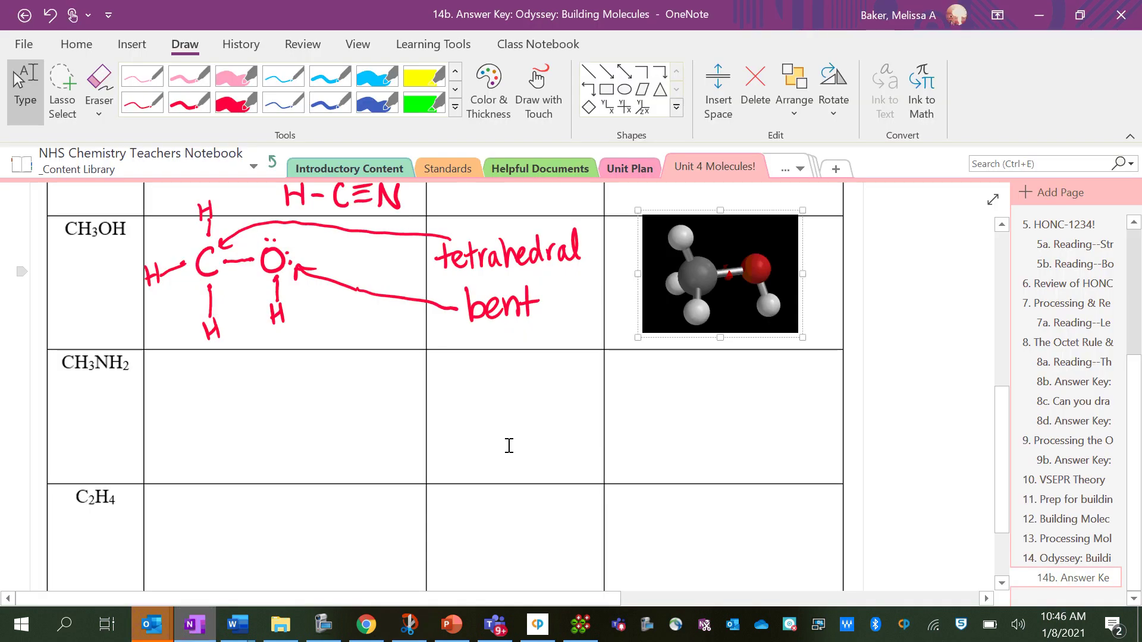
click(643, 358)
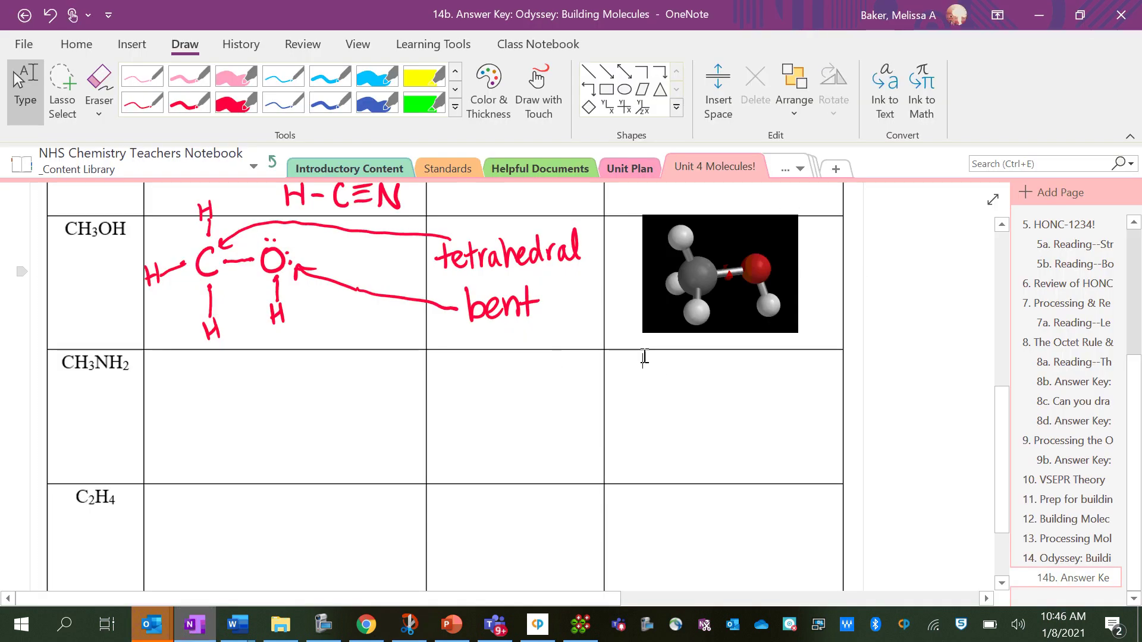
key(ctrl+v)
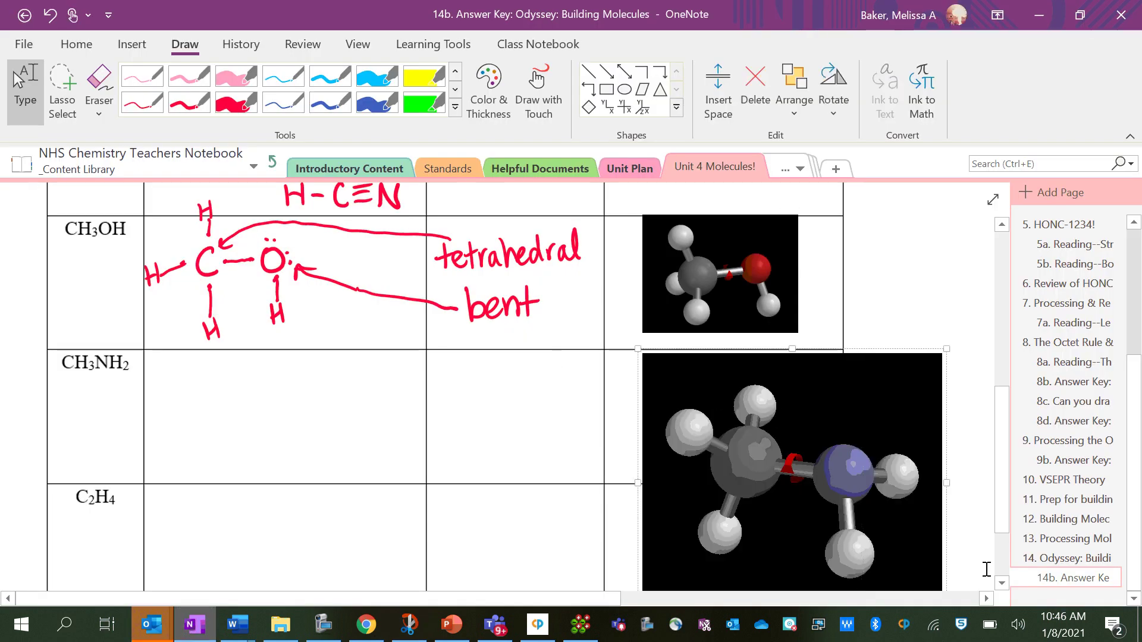
click(930, 364)
drag(947, 351, 817, 460)
drag(716, 477, 716, 449)
drag(831, 329, 803, 353)
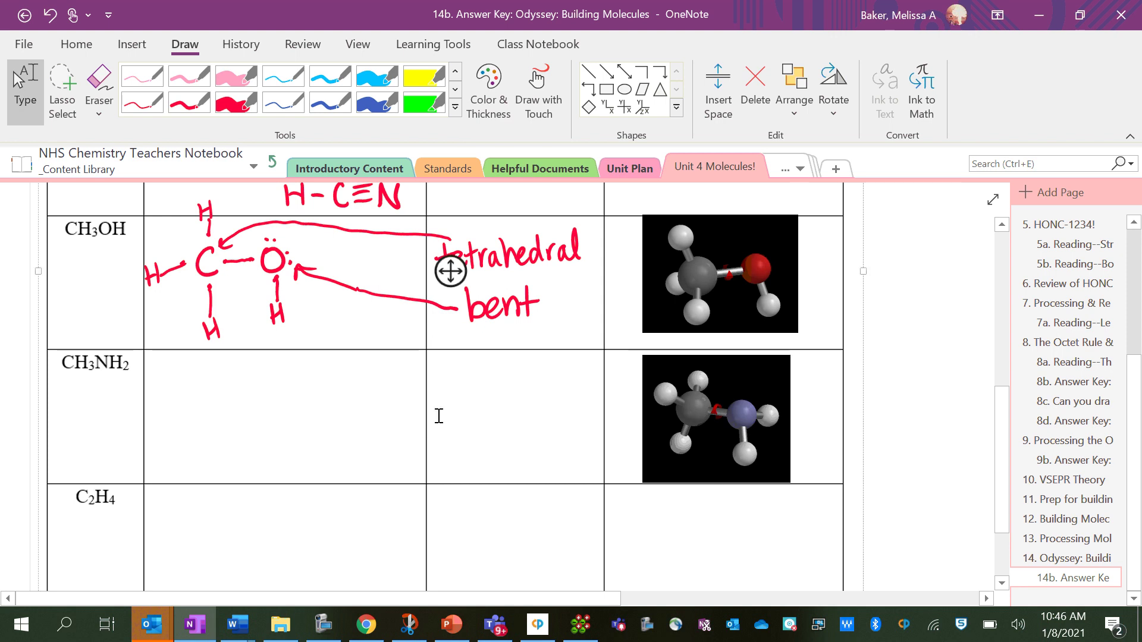
mouse_move(208, 393)
mouse_down()
mouse_move(199, 412)
mouse_move(215, 413)
mouse_up()
- Finish the CH3NH2 Lewis structure in red ink: N, the C–N bond, and the hydrogens
click(205, 382)
click(189, 404)
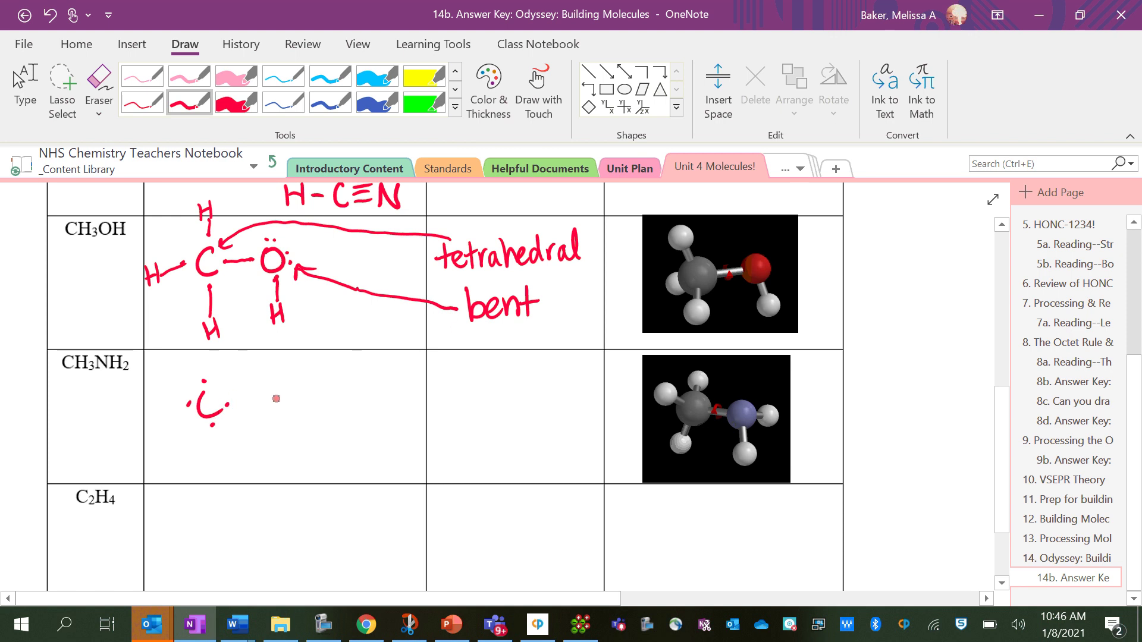
drag(278, 407, 297, 386)
drag(233, 404, 262, 396)
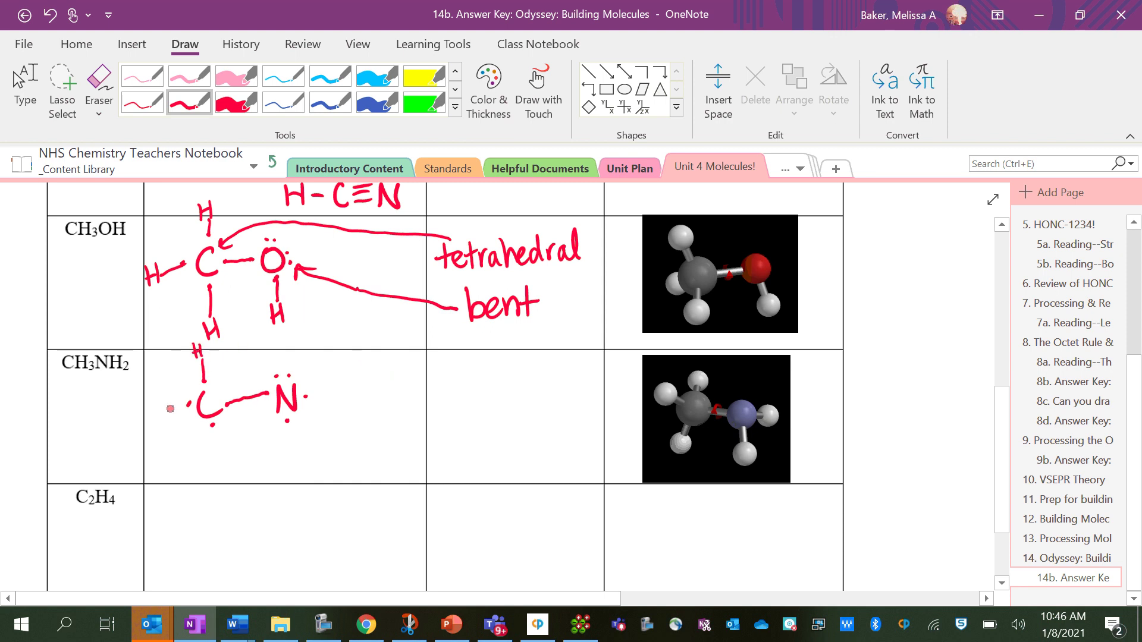
mouse_move(169, 409)
mouse_down()
mouse_move(189, 404)
mouse_move(214, 467)
mouse_move(223, 455)
mouse_up()
drag(221, 449, 225, 469)
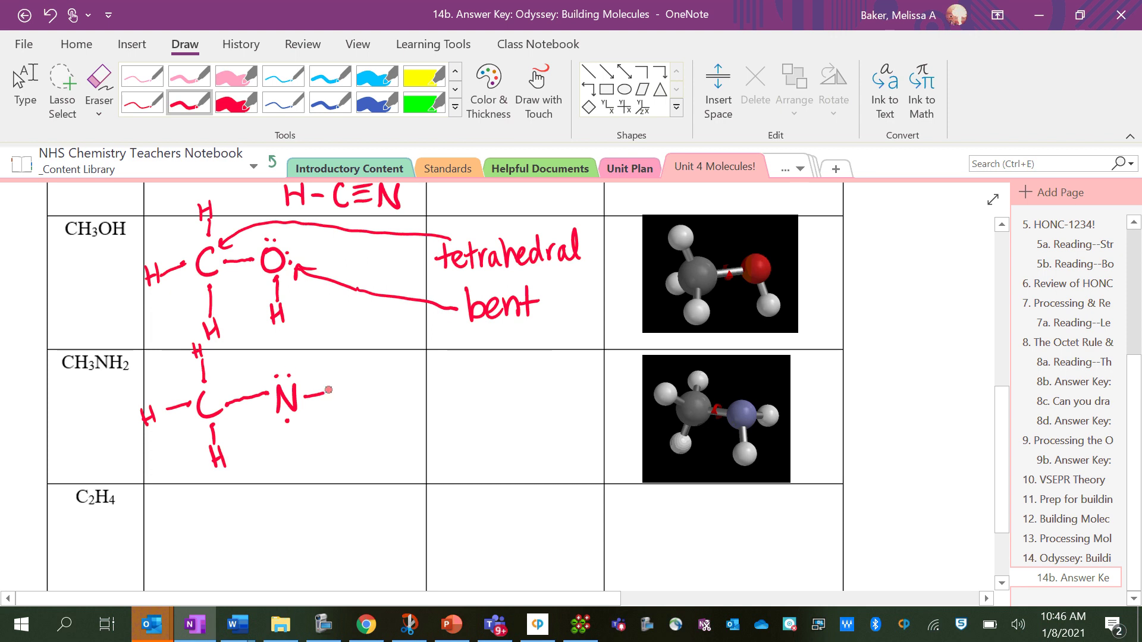
drag(330, 381, 332, 404)
drag(339, 381, 341, 402)
drag(331, 394, 336, 395)
drag(288, 440, 288, 461)
drag(295, 440, 294, 447)
- Draw an arrow to the carbon and write 'tetrahedral' in the shape cell
mouse_move(449, 363)
mouse_down()
mouse_move(383, 345)
mouse_move(261, 361)
mouse_move(218, 390)
mouse_up()
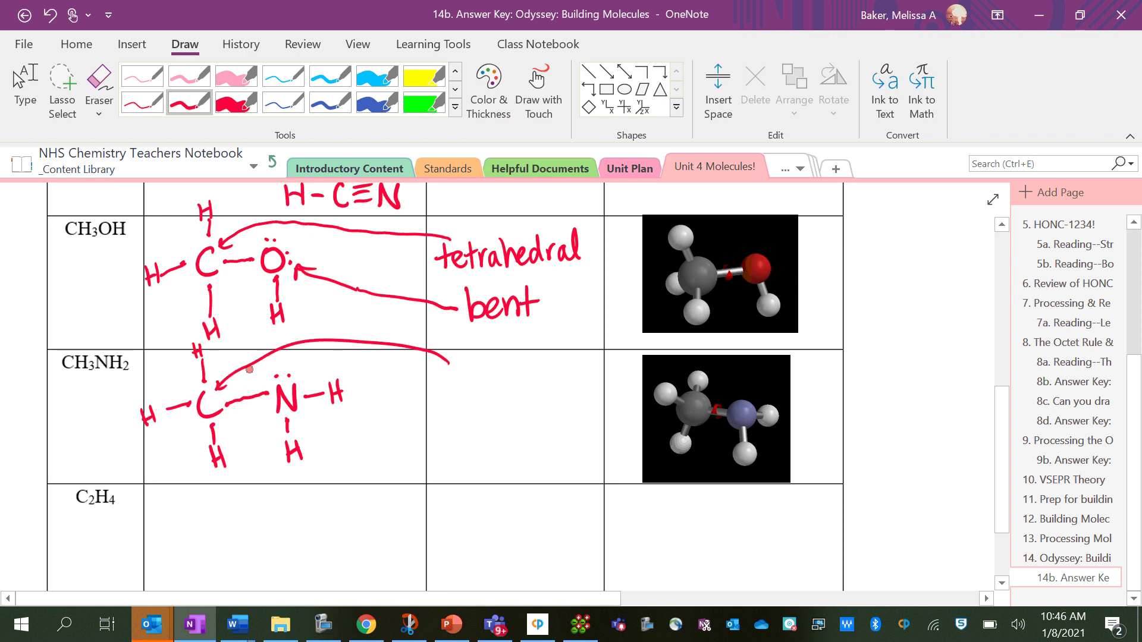
mouse_move(438, 359)
mouse_down()
mouse_move(436, 394)
mouse_move(451, 380)
mouse_up()
mouse_move(445, 385)
mouse_down()
mouse_move(461, 394)
mouse_move(471, 379)
mouse_up()
mouse_move(473, 393)
mouse_down()
mouse_move(485, 377)
mouse_move(494, 390)
mouse_move(572, 386)
mouse_up()
drag(438, 435, 296, 417)
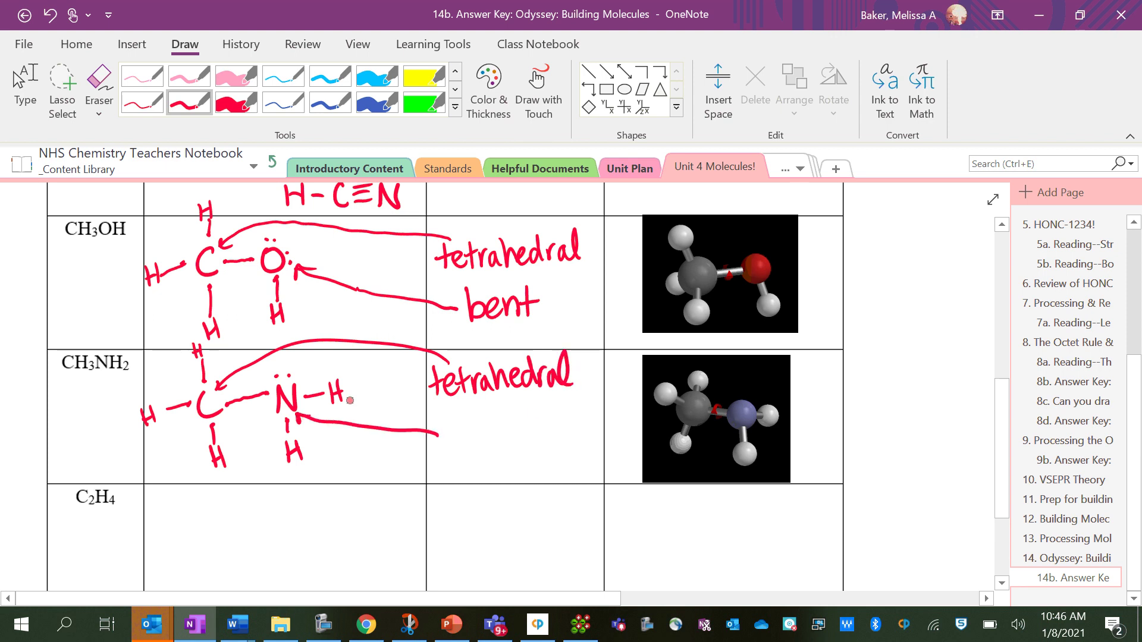
- Write 'trigonal pyramidal' with an arrow to the nitrogen, then leave inking mode
drag(443, 422, 443, 447)
mouse_move(439, 435)
mouse_down()
mouse_move(463, 428)
mouse_move(467, 445)
mouse_move(485, 444)
mouse_move(479, 458)
mouse_up()
mouse_move(494, 428)
mouse_down()
mouse_move(493, 439)
mouse_move(513, 439)
mouse_move(529, 412)
mouse_move(533, 433)
mouse_up()
drag(458, 461, 464, 488)
drag(461, 465, 486, 470)
mouse_move(490, 460)
mouse_down()
mouse_move(516, 471)
mouse_move(558, 438)
mouse_move(574, 465)
mouse_move(600, 456)
mouse_up()
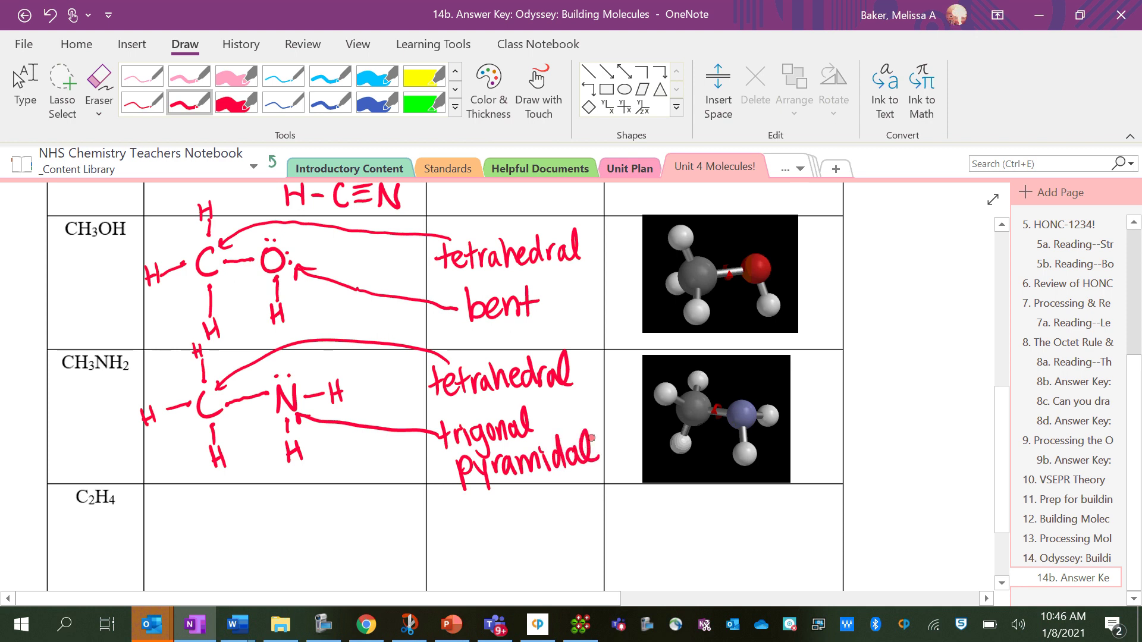
key(Escape)
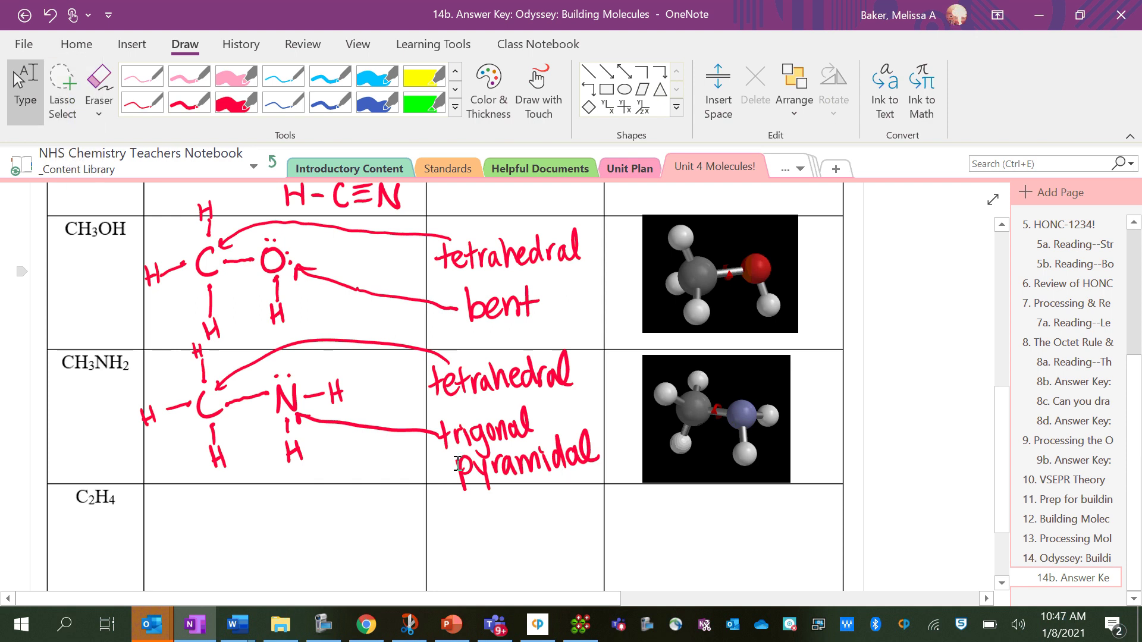
scroll(458, 463, down, 3)
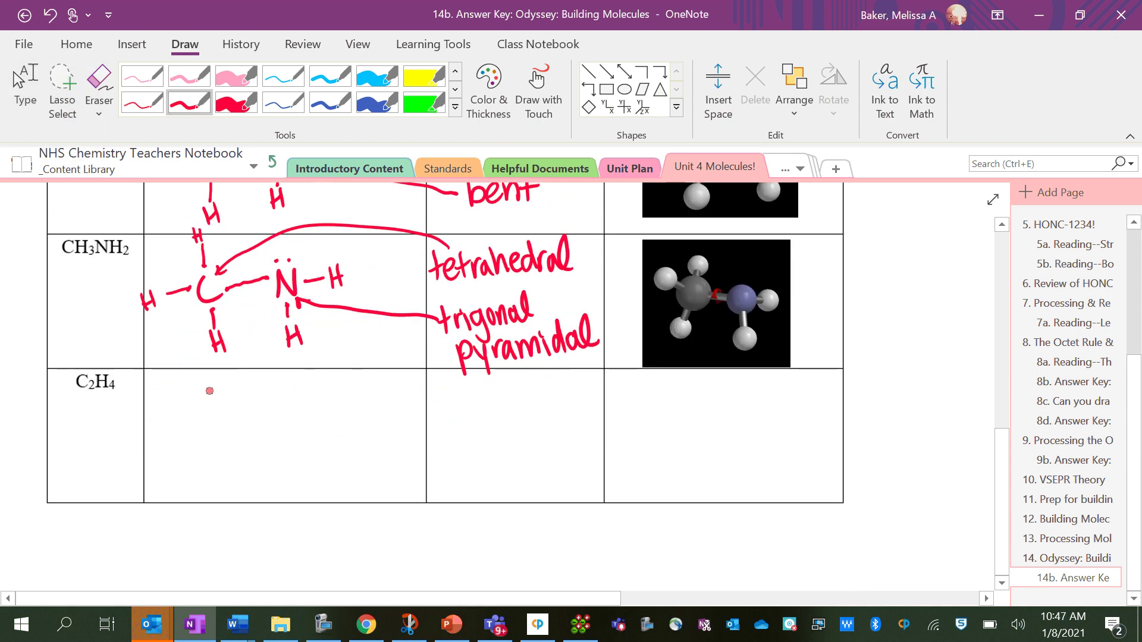
- Ink the two carbons of the C2H4 Lewis structure, their bond, and the left carbon's hydrogens
mouse_move(214, 395)
mouse_down()
mouse_move(197, 401)
mouse_move(214, 427)
mouse_up()
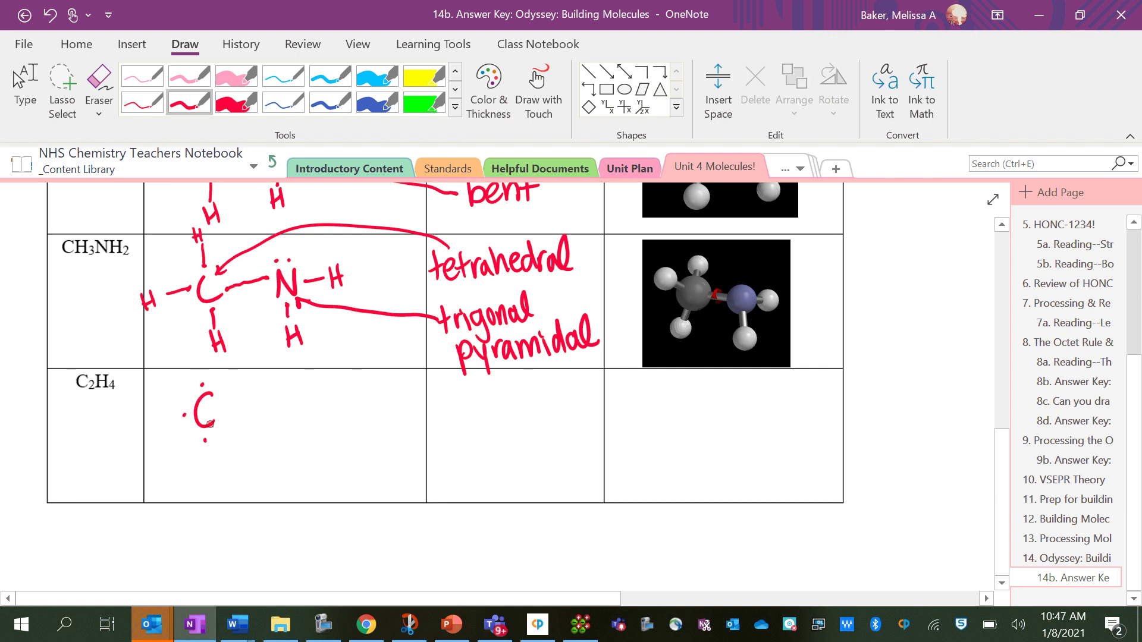
drag(281, 400, 284, 432)
drag(221, 411, 251, 413)
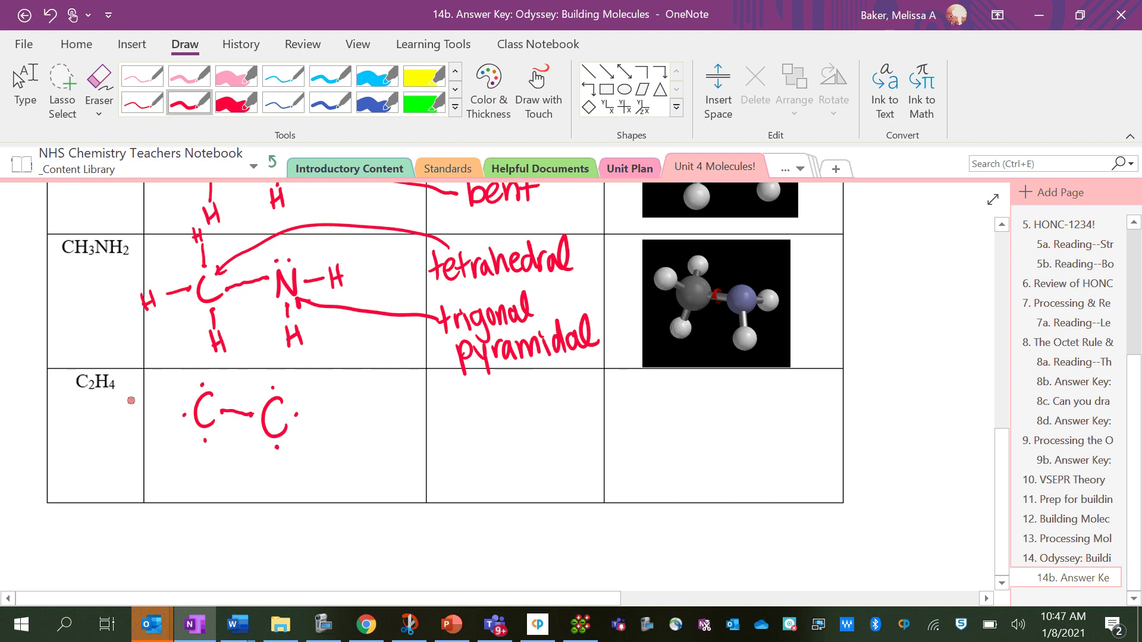
drag(112, 411, 115, 438)
mouse_move(121, 411)
mouse_down()
mouse_move(124, 431)
mouse_move(186, 418)
mouse_up()
mouse_move(122, 471)
mouse_down()
mouse_move(127, 494)
mouse_move(142, 493)
mouse_up()
drag(127, 484, 207, 440)
- Add the right carbon's two hydrogens and a second line making the C=C double bond
drag(329, 389, 331, 414)
drag(345, 387, 347, 412)
drag(332, 402, 304, 412)
mouse_move(306, 476)
mouse_down()
mouse_move(312, 498)
mouse_move(322, 496)
mouse_up()
drag(311, 487, 322, 484)
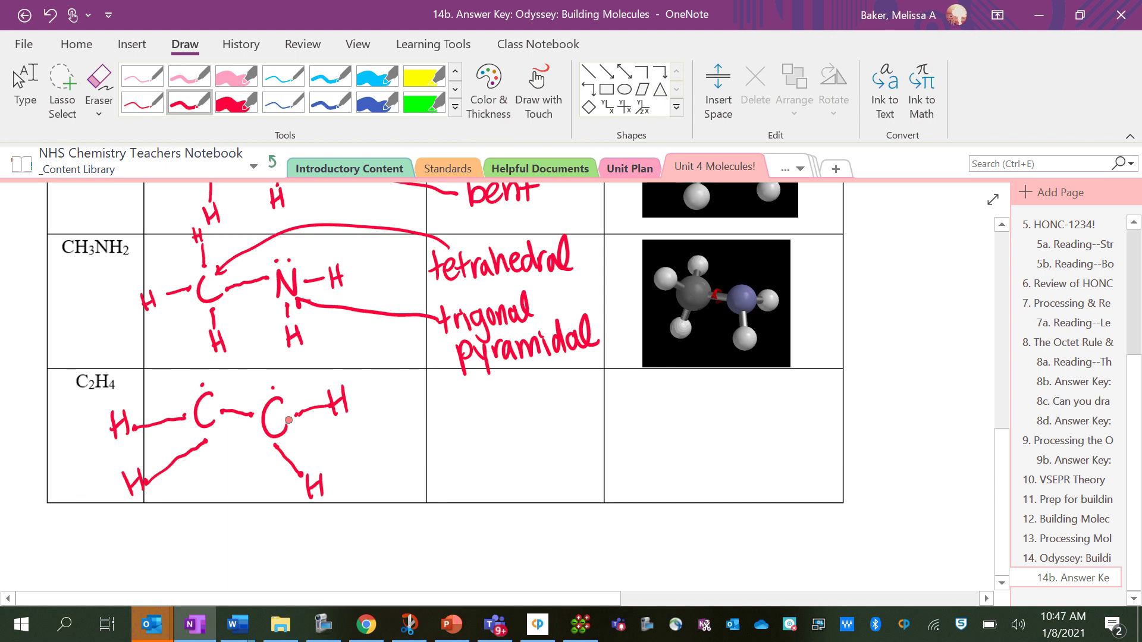
drag(209, 388, 257, 389)
- Sketch a small C=C in the shape cell with arrows and label it 'trigonal planar'
mouse_move(398, 450)
mouse_down()
mouse_move(398, 467)
mouse_move(417, 452)
mouse_move(436, 465)
mouse_move(371, 479)
mouse_up()
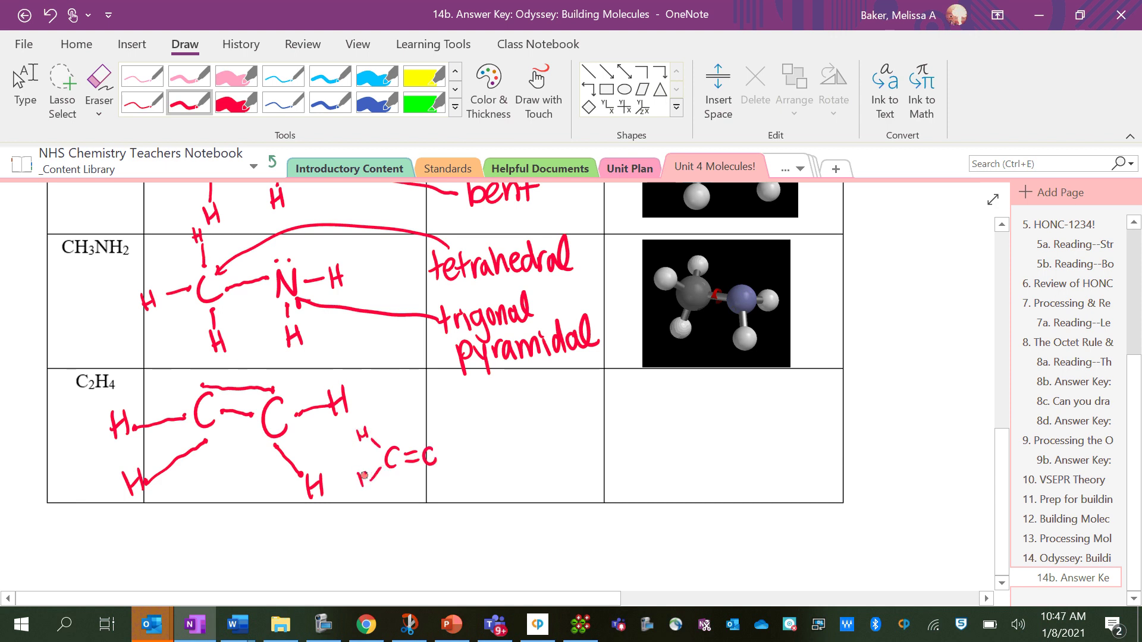
drag(440, 417, 452, 474)
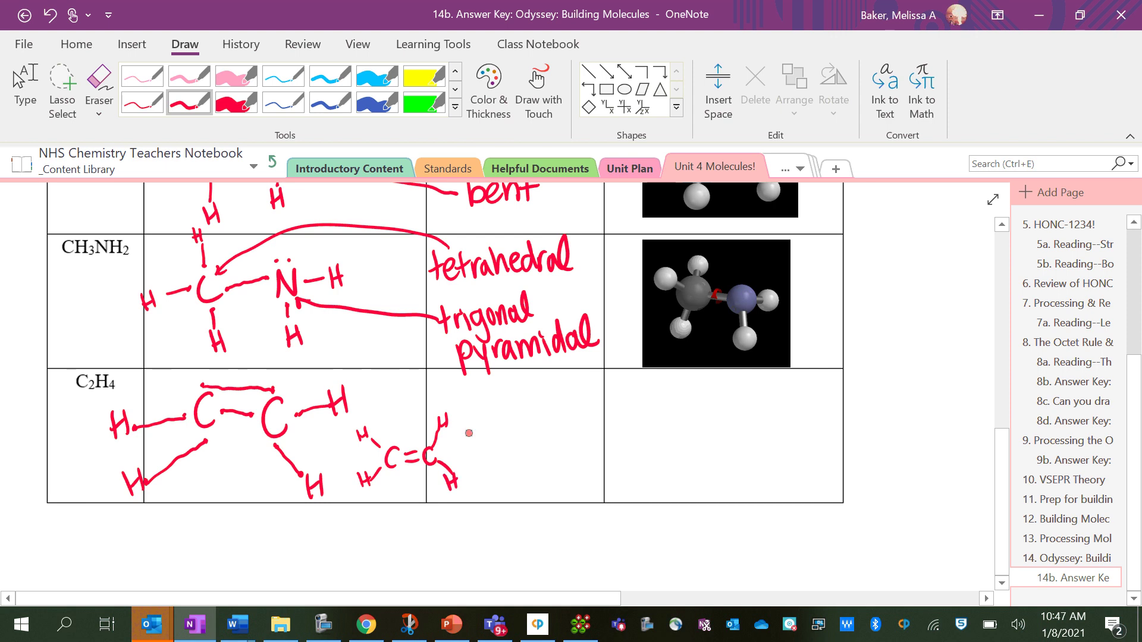
mouse_move(483, 400)
mouse_down()
mouse_move(421, 398)
mouse_move(397, 426)
mouse_up()
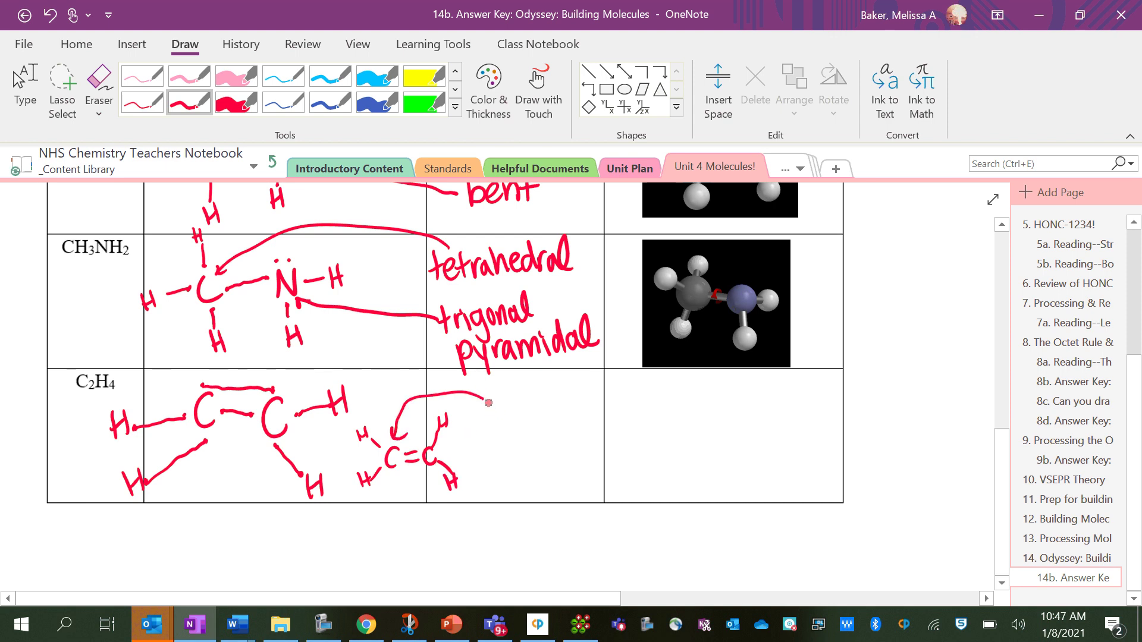
mouse_move(482, 399)
mouse_down()
mouse_move(496, 414)
mouse_move(445, 453)
mouse_up()
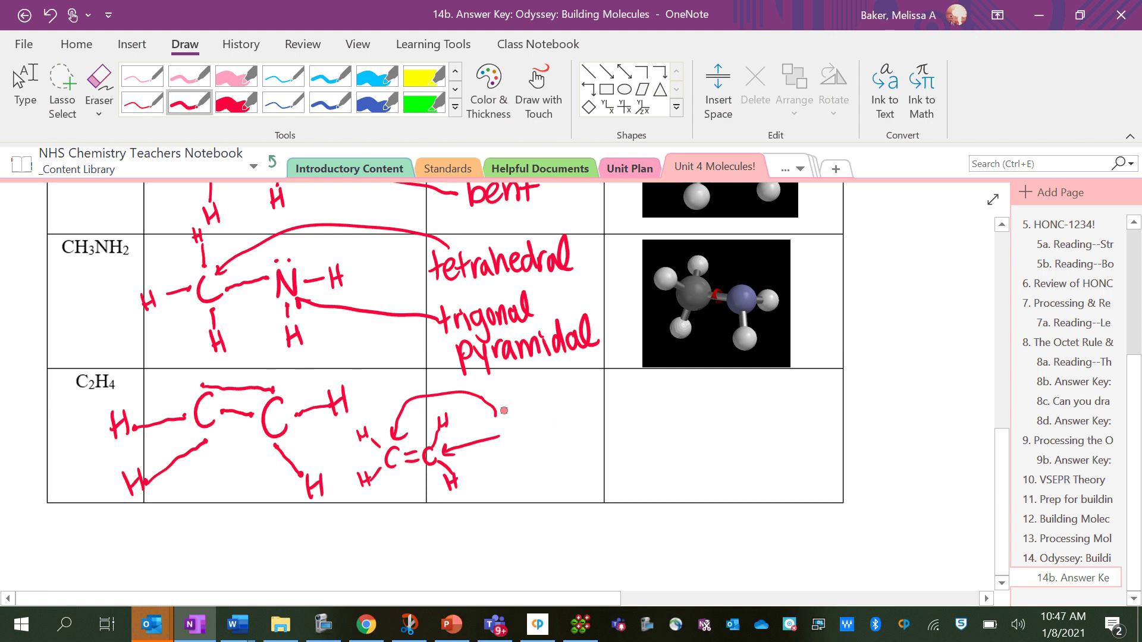
mouse_move(506, 416)
mouse_down()
mouse_move(504, 438)
mouse_move(512, 422)
mouse_move(583, 420)
mouse_up()
mouse_move(504, 453)
mouse_down()
mouse_move(523, 470)
mouse_move(576, 469)
mouse_move(587, 446)
mouse_up()
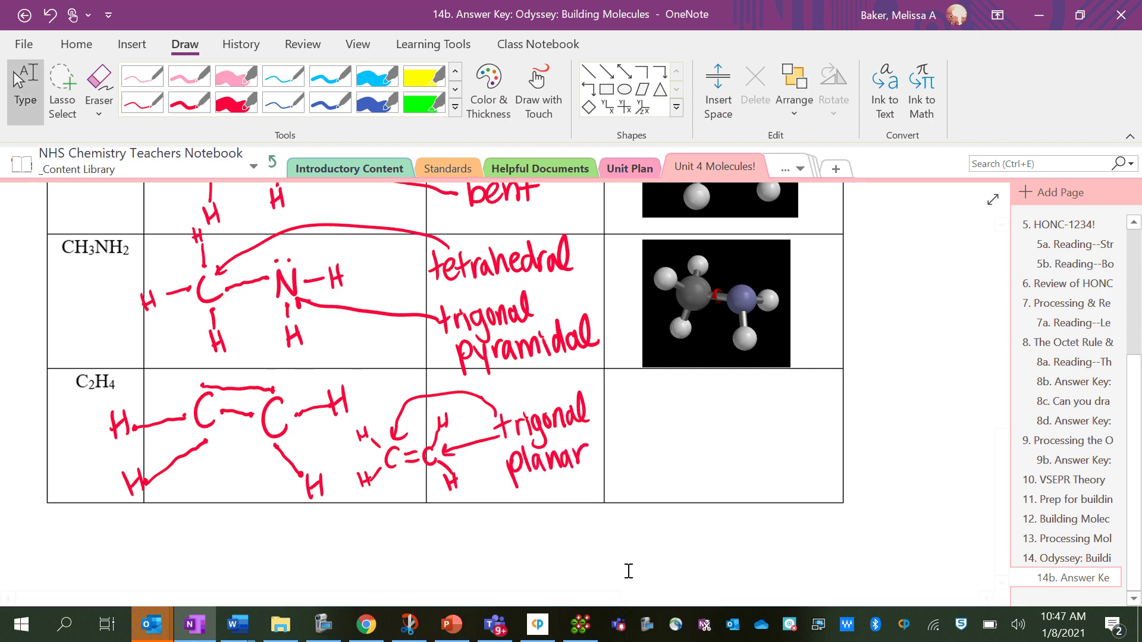
click(25, 89)
- Build ethylene from two >C= fragments, run dynamics to add hydrogens, and rotate it level
click(579, 624)
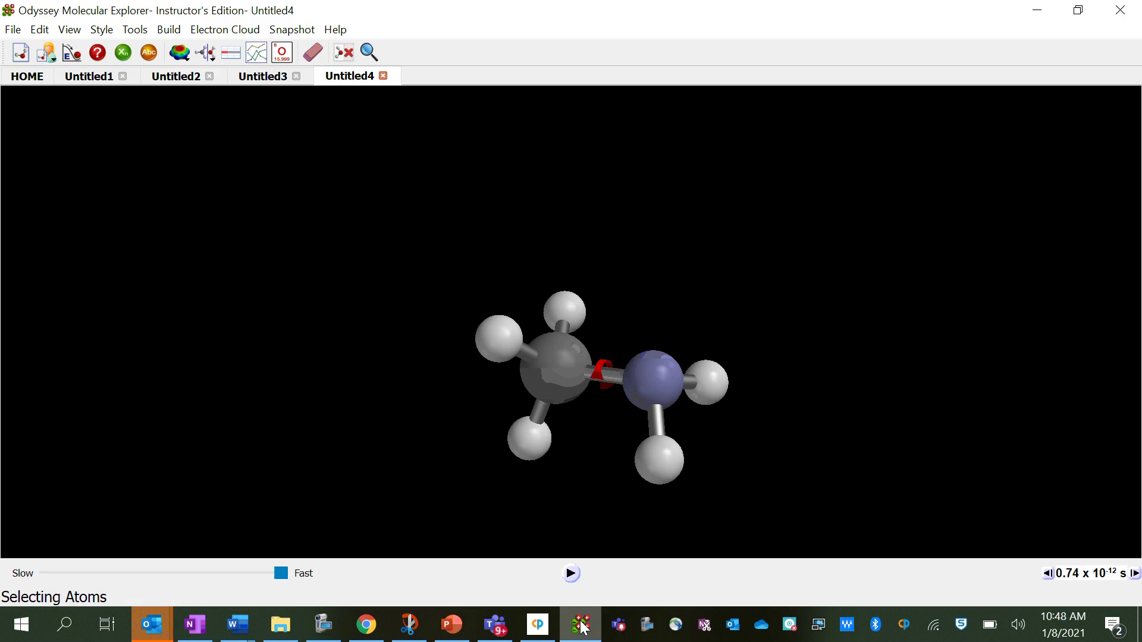
click(21, 52)
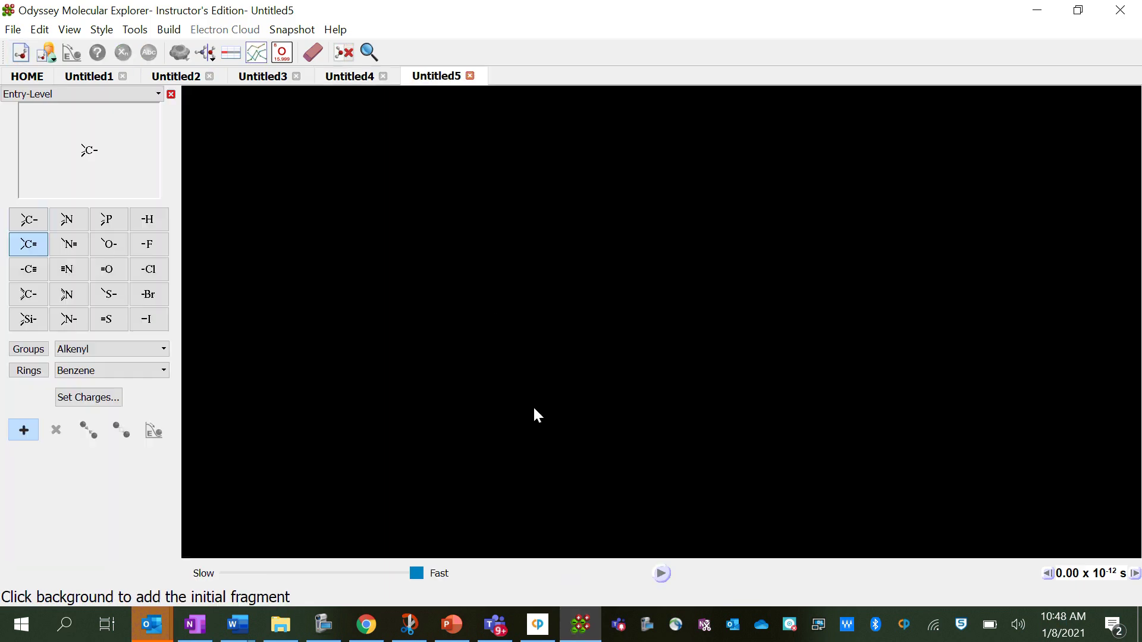
click(28, 250)
click(496, 290)
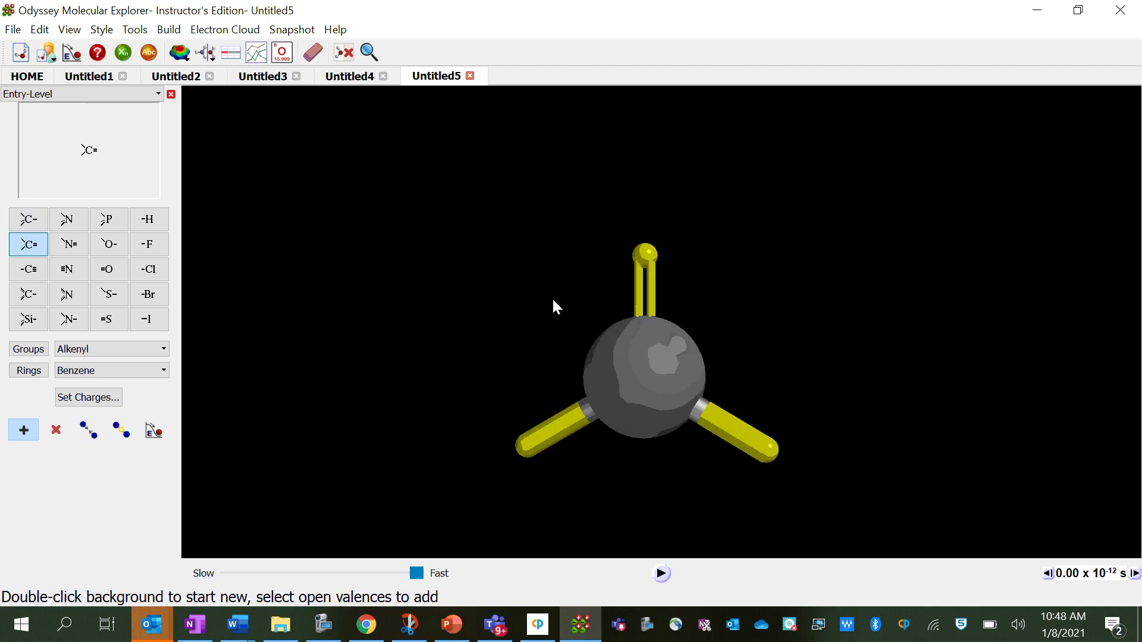
drag(640, 264, 767, 270)
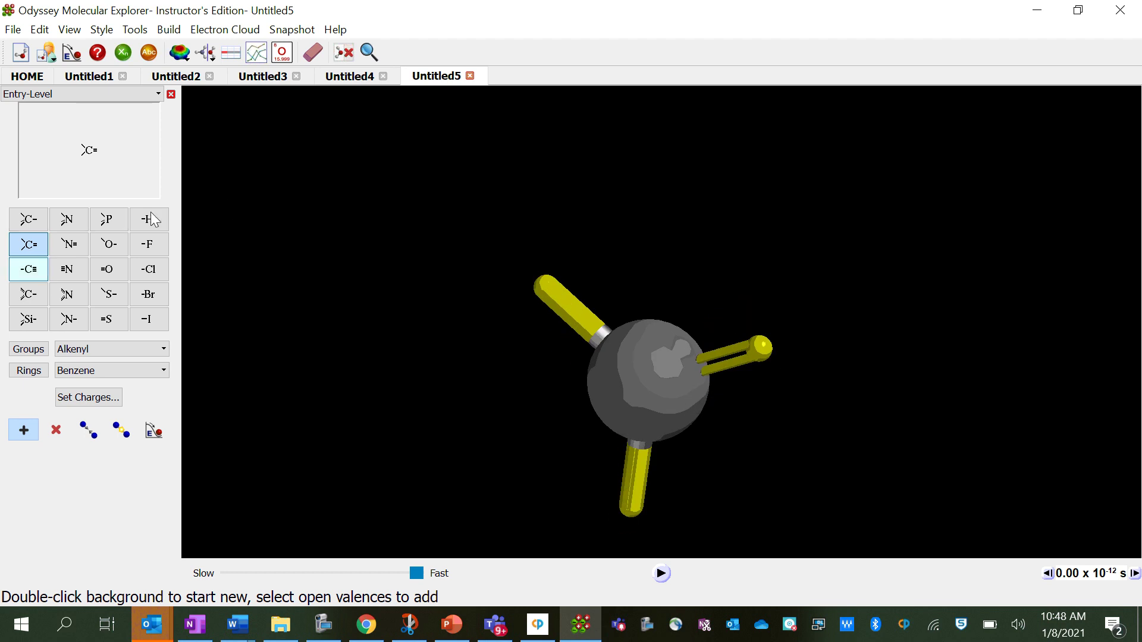
click(759, 347)
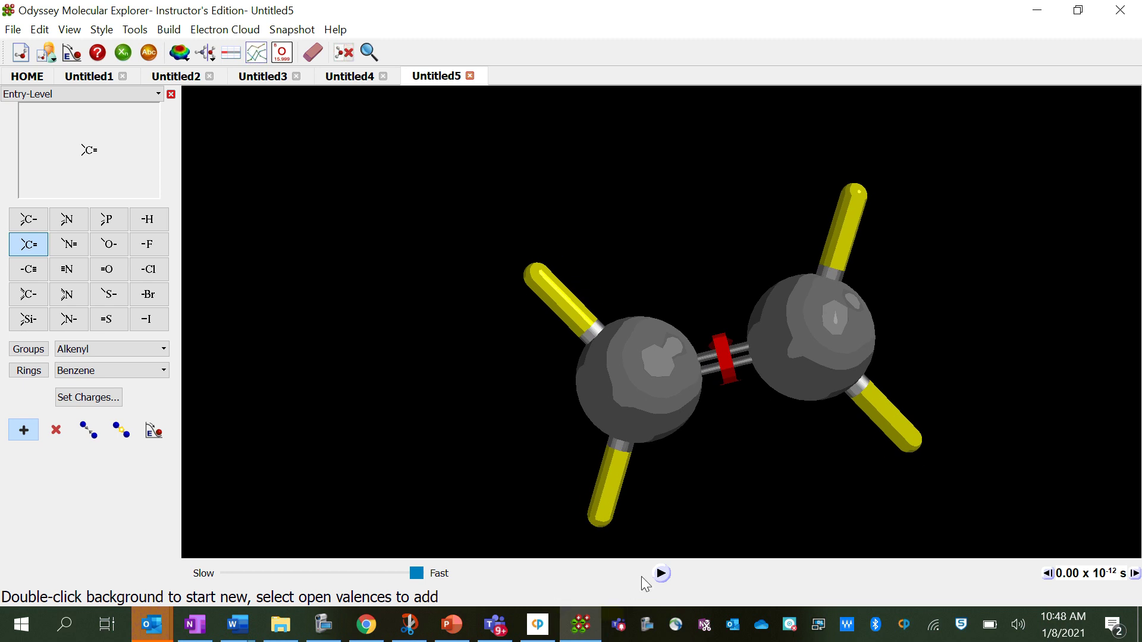
click(661, 573)
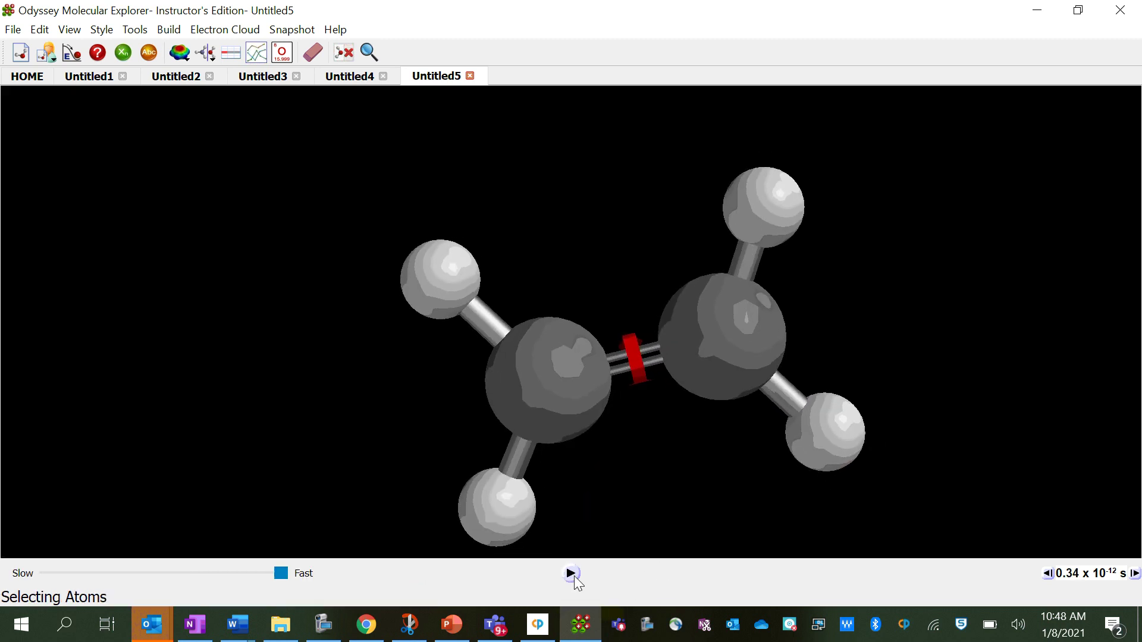
drag(762, 259, 776, 434)
drag(773, 229, 713, 411)
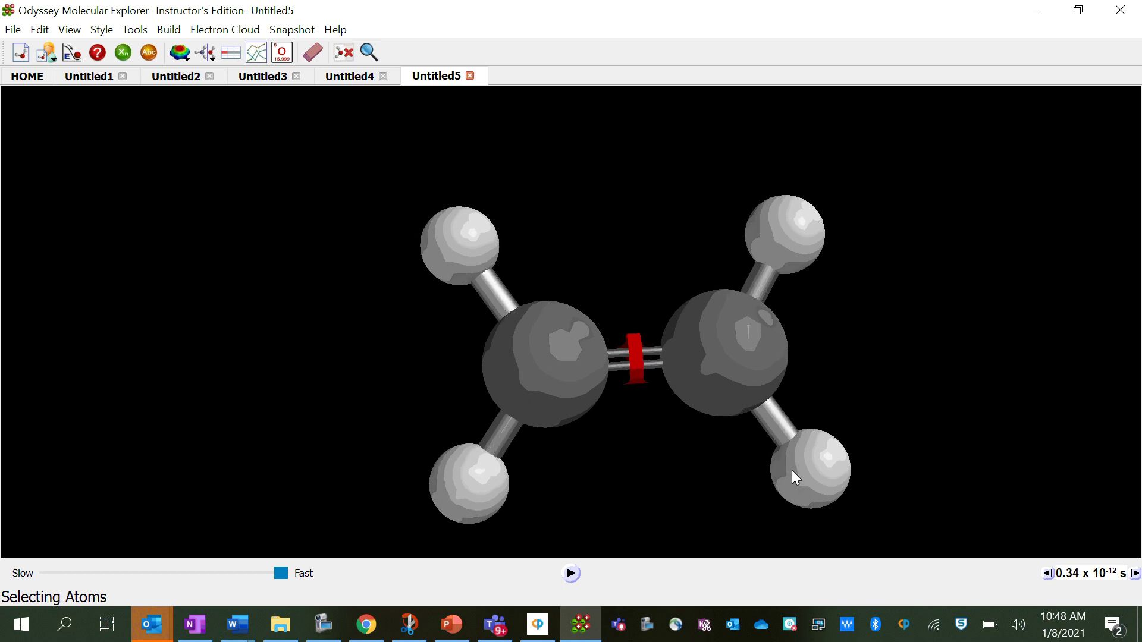
click(409, 624)
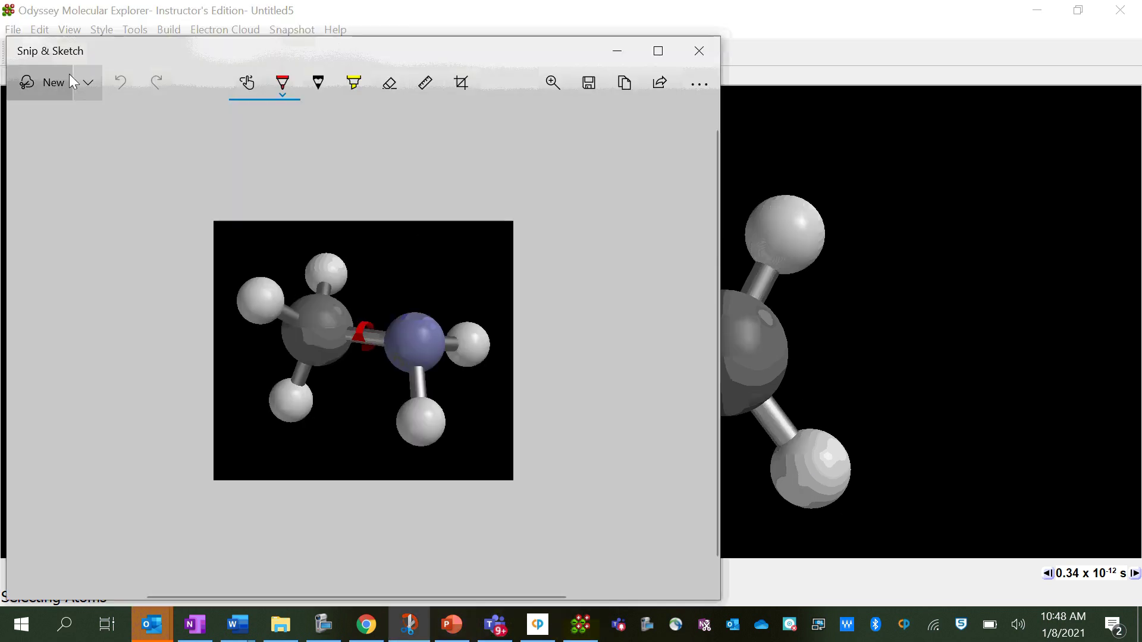
- Snip the ethylene model and paste it at full size onto the OneNote answer-key page
click(27, 87)
mouse_move(350, 160)
mouse_down()
mouse_move(687, 501)
mouse_move(885, 547)
mouse_up()
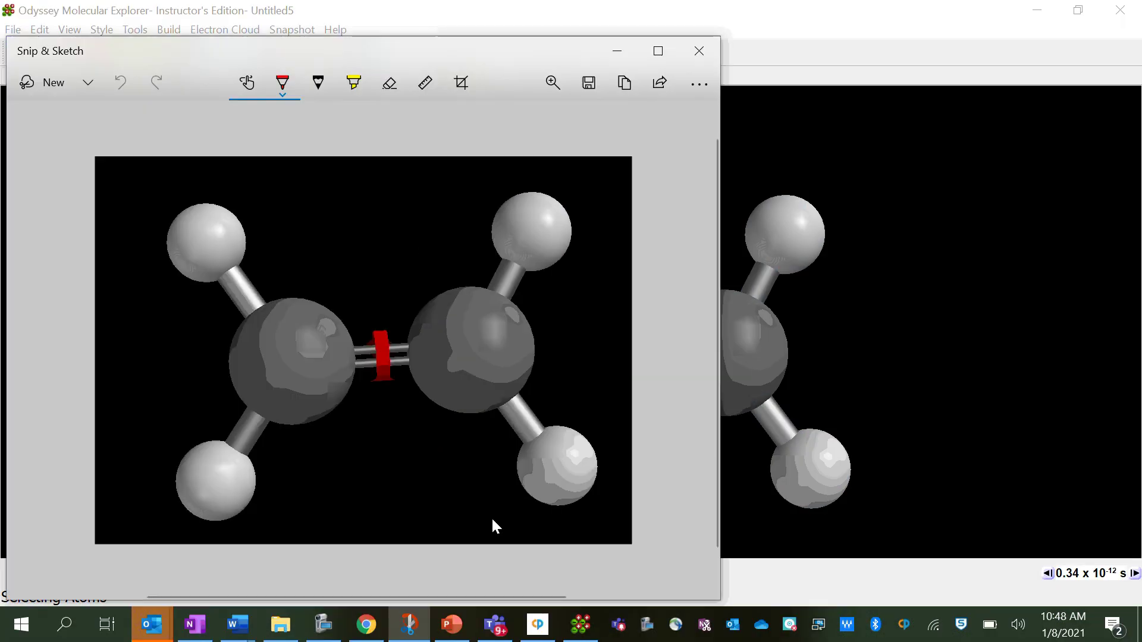
click(498, 627)
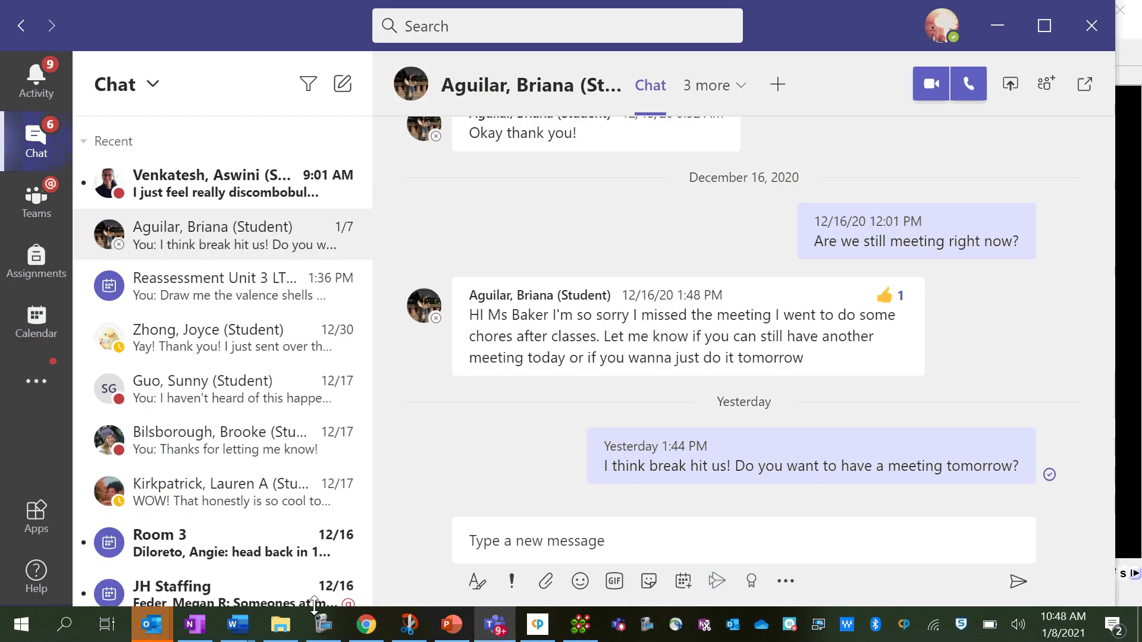
click(195, 625)
click(641, 387)
key(ctrl+v)
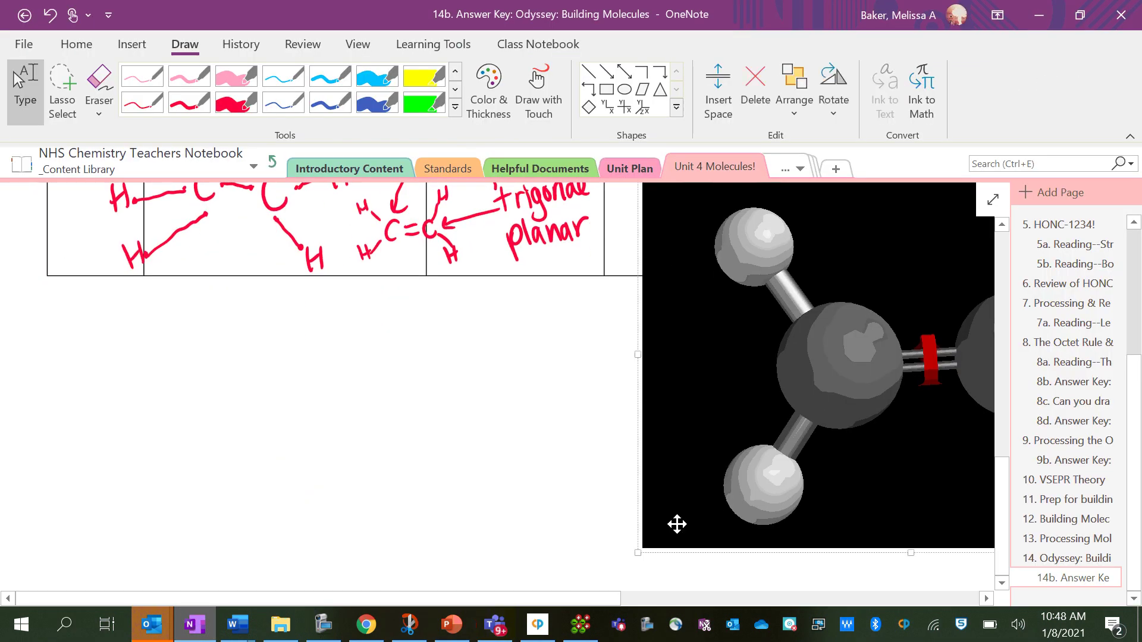
- Shrink the ethylene picture, fit it inside the C2H4 row's model cell, and deselect it
drag(813, 358, 852, 284)
scroll(723, 375, up, 2)
drag(868, 409, 677, 402)
drag(984, 297, 819, 382)
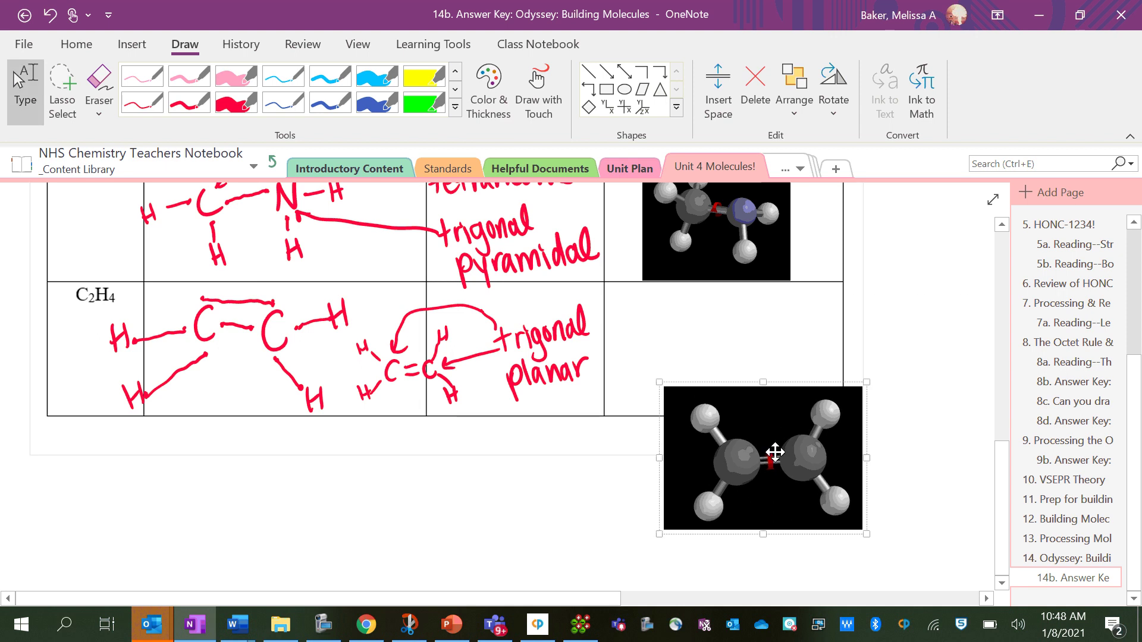
drag(757, 408, 734, 353)
drag(826, 430, 789, 401)
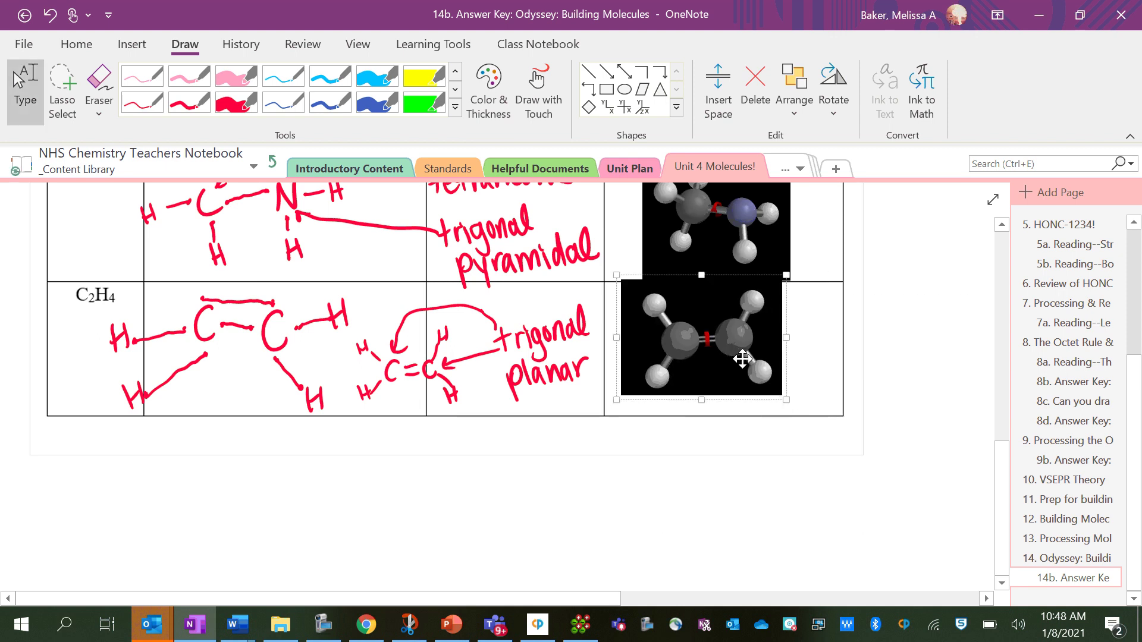
drag(744, 361, 749, 364)
click(571, 535)
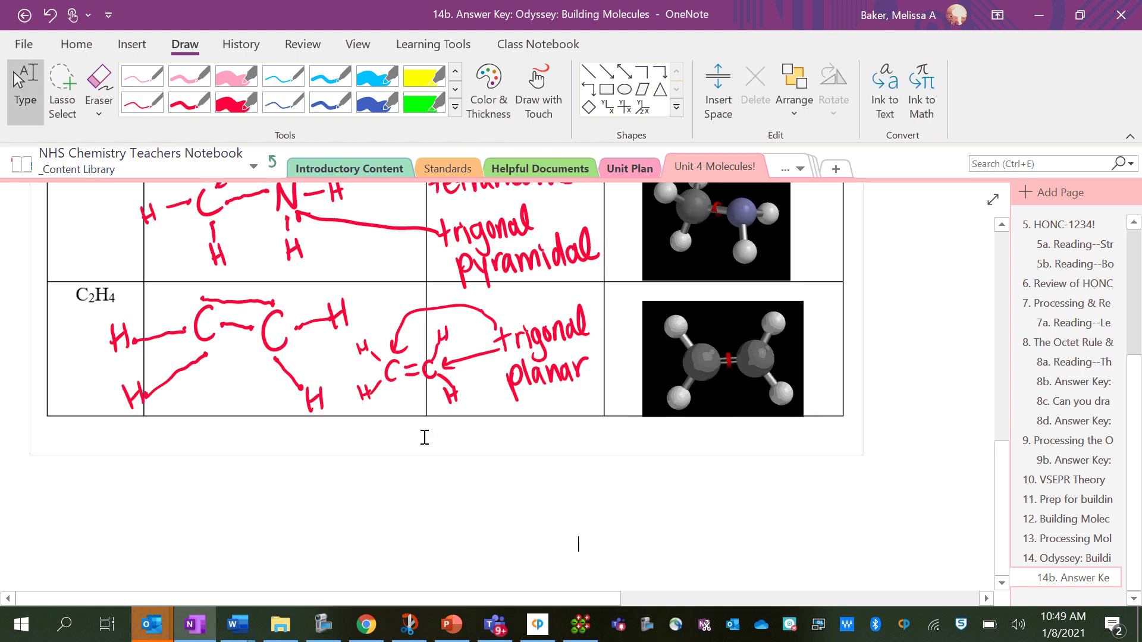
scroll(515, 423, up, 5)
scroll(515, 424, up, 3)
scroll(514, 443, down, 3)
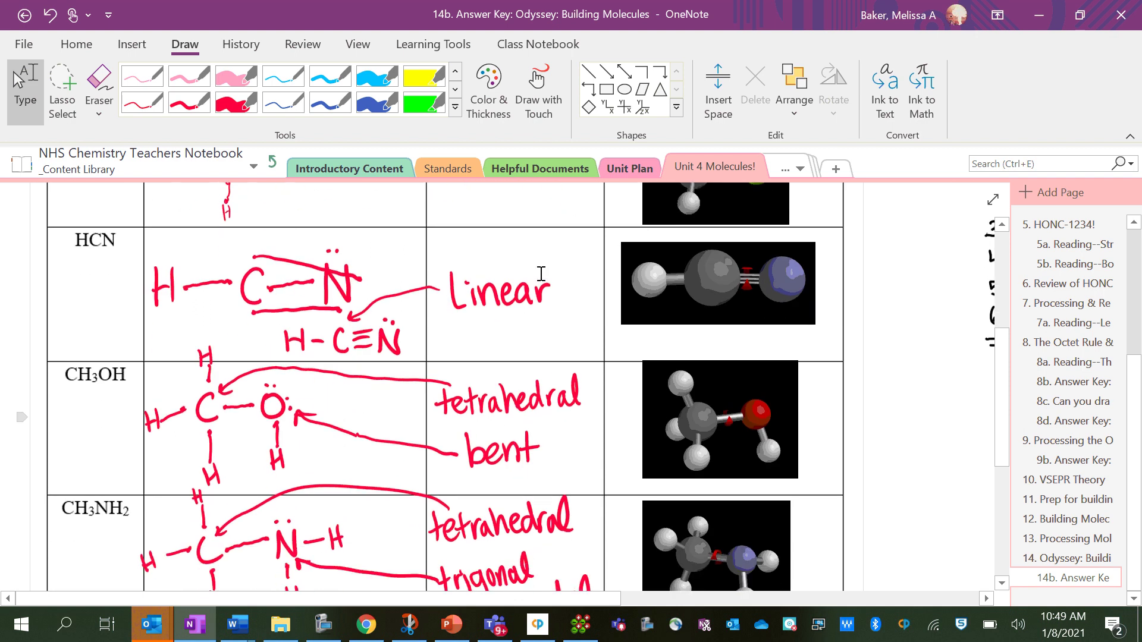
scroll(555, 428, down, 2)
scroll(555, 428, down, 2)
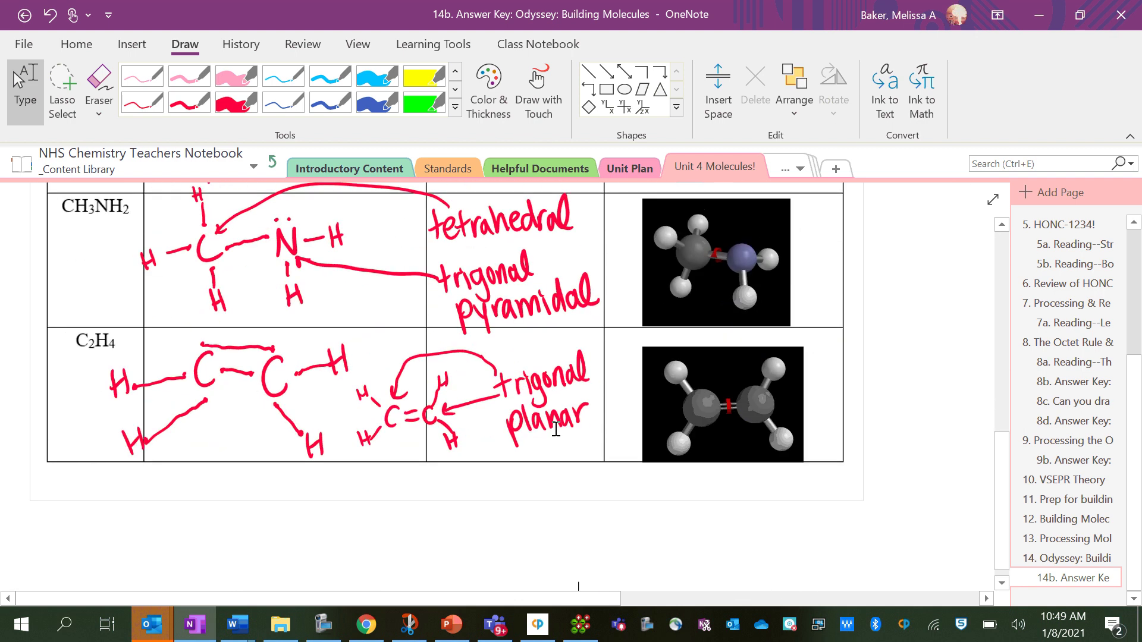
scroll(603, 344, up, 10)
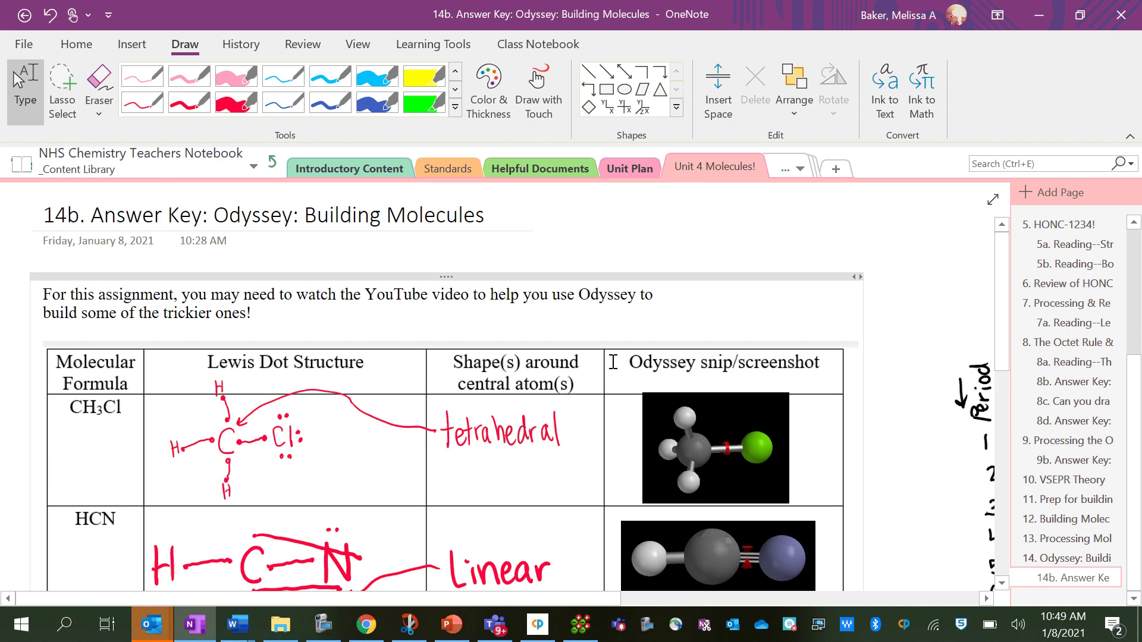